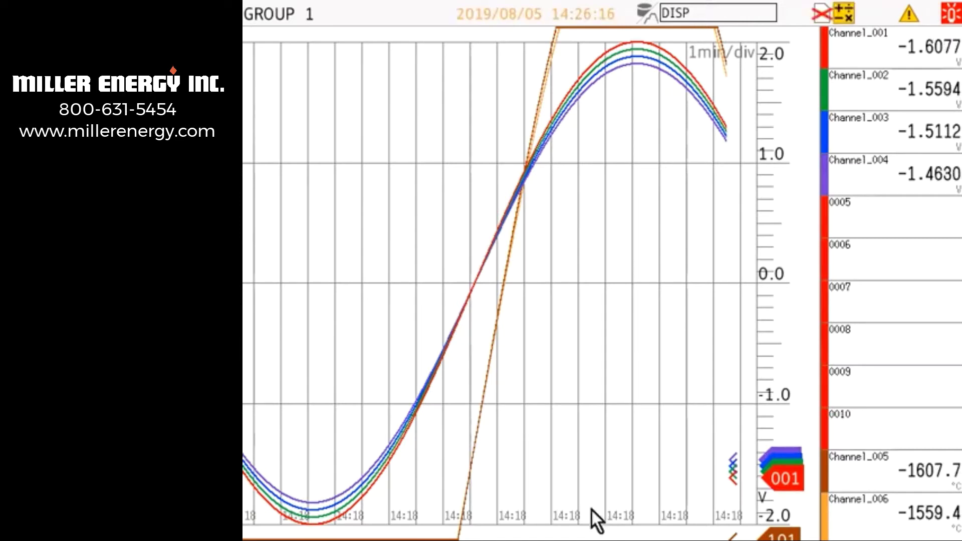
# Open the recorder's Setting screen from the GROUP 1 trend menu via Browse
pyautogui.click(581, 460)
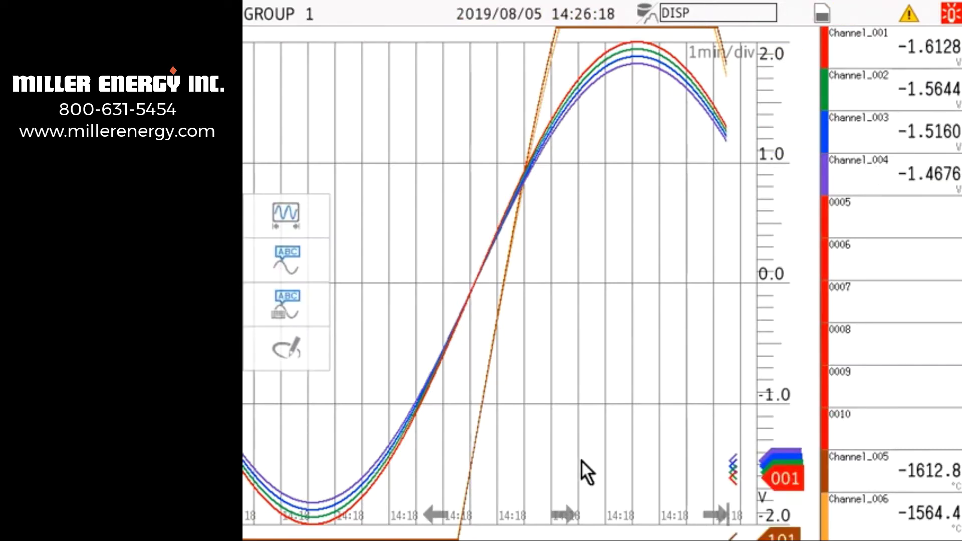
pyautogui.rightClick(581, 459)
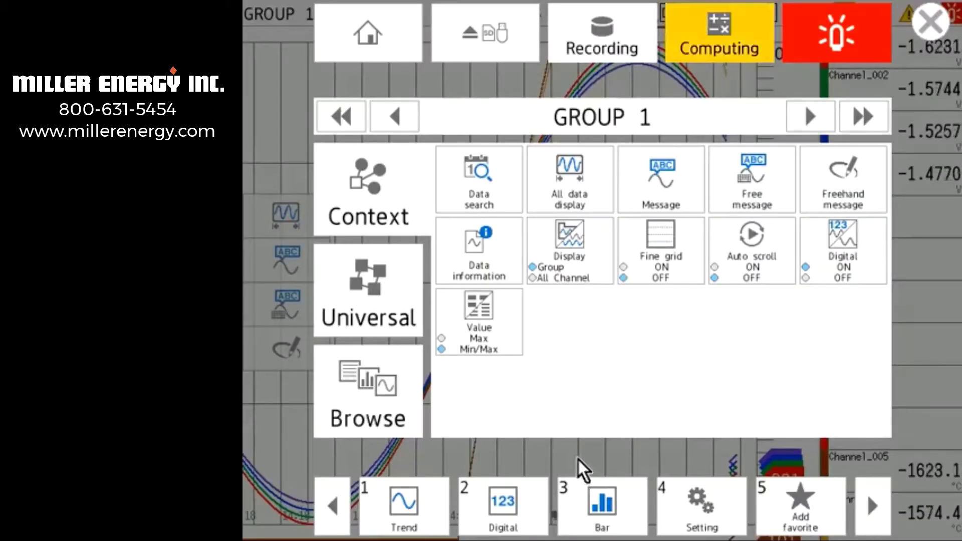
pyautogui.click(382, 408)
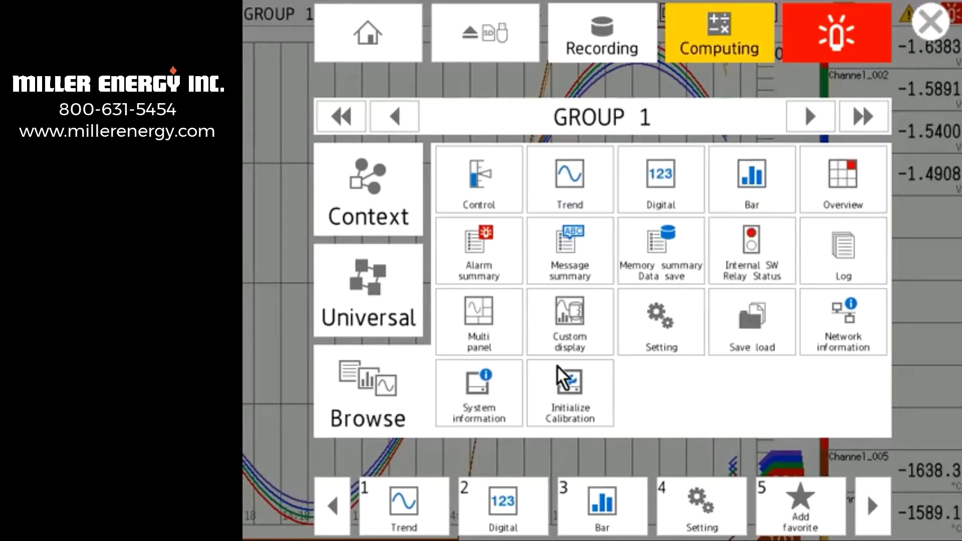
pyautogui.click(670, 337)
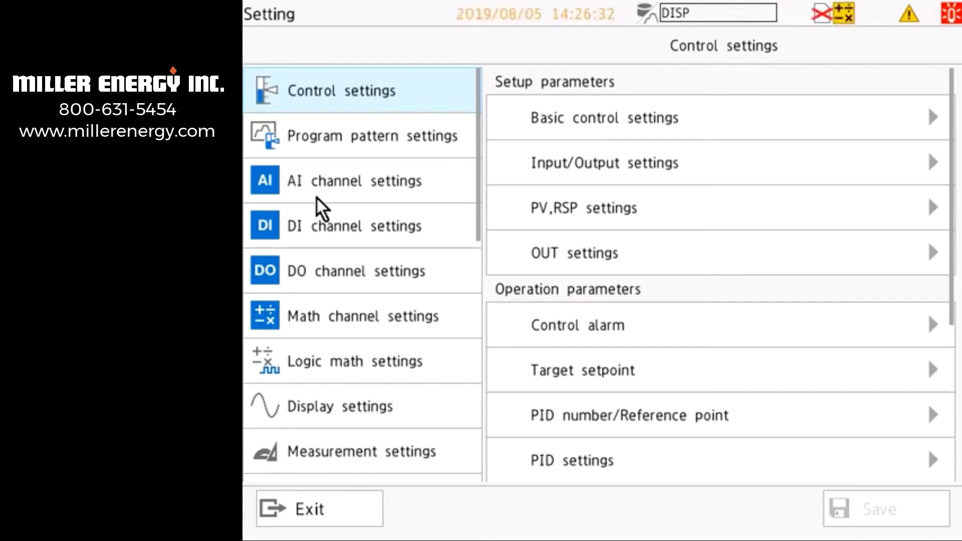
# Select AI channel settings to list Range, Alarm, Display settings and Calibration correction
pyautogui.moveTo(316, 199); pyautogui.dragTo(378, 311)
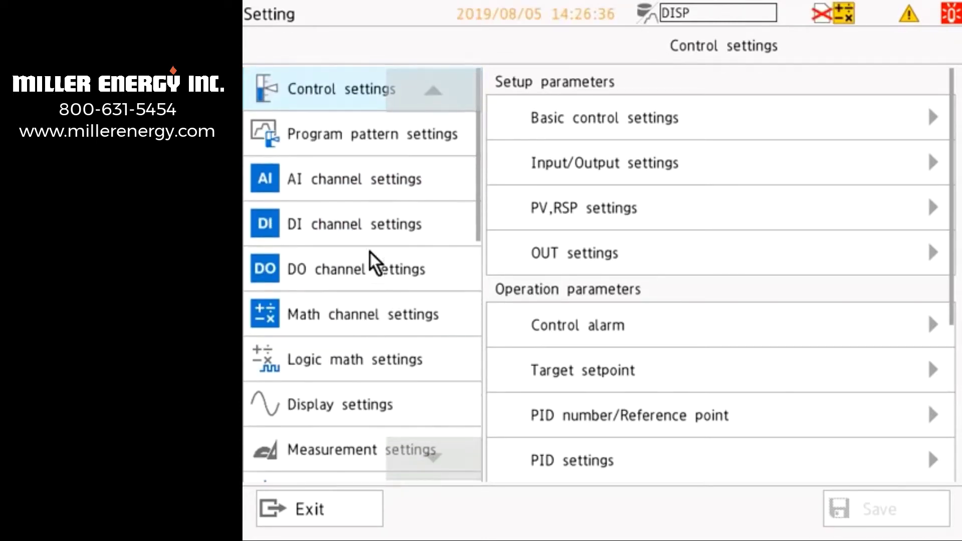
pyautogui.click(354, 198)
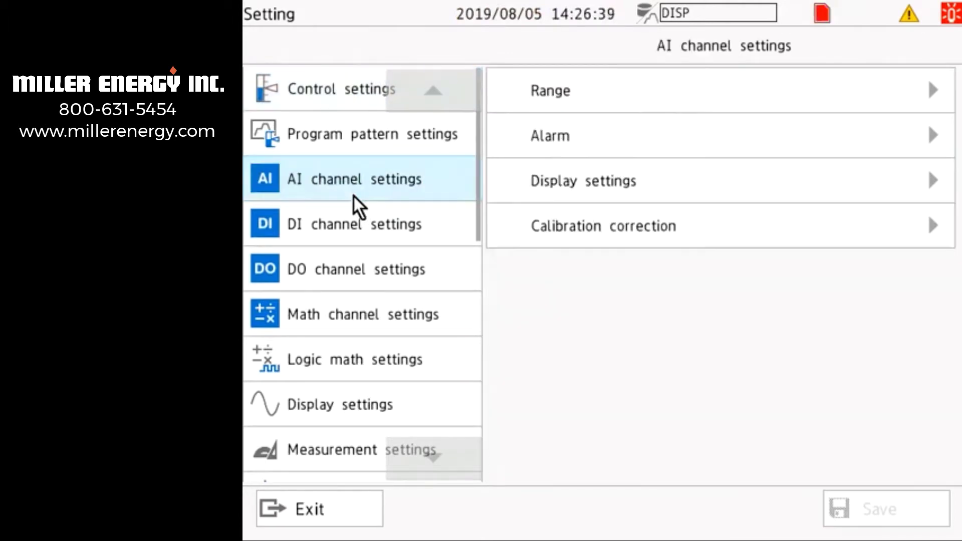
pyautogui.click(519, 185)
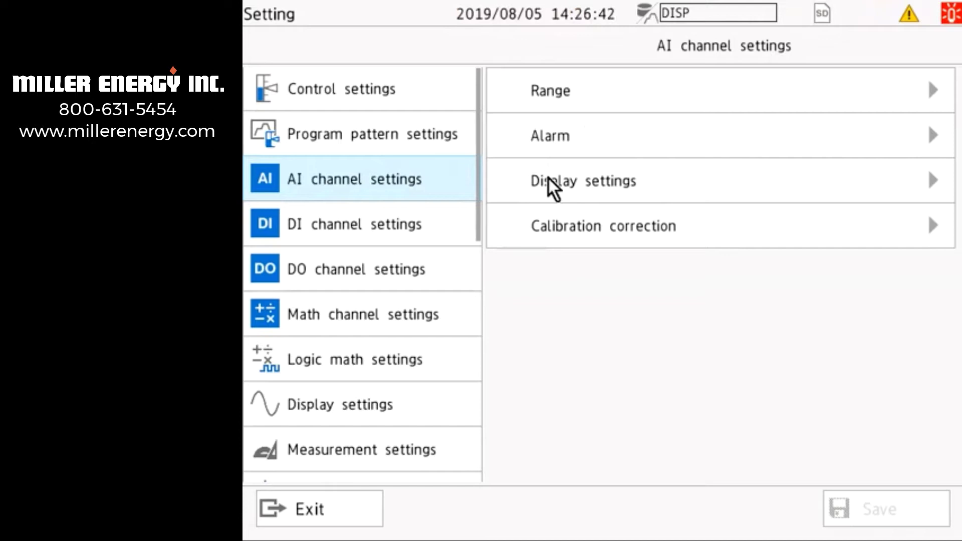
pyautogui.click(571, 186)
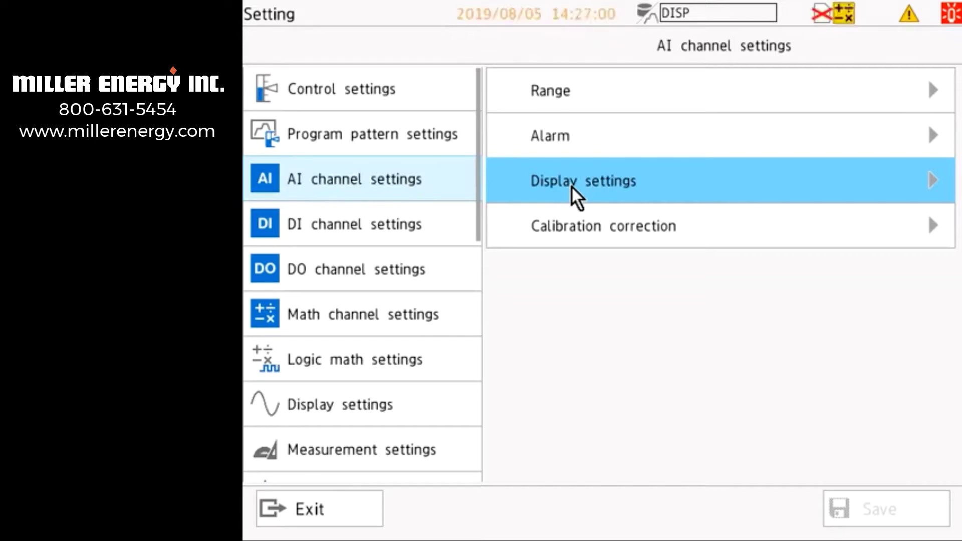
# Open AI channel 0001's Display settings page, showing its tag, red color and 0–100 % zone
pyautogui.click(572, 186)
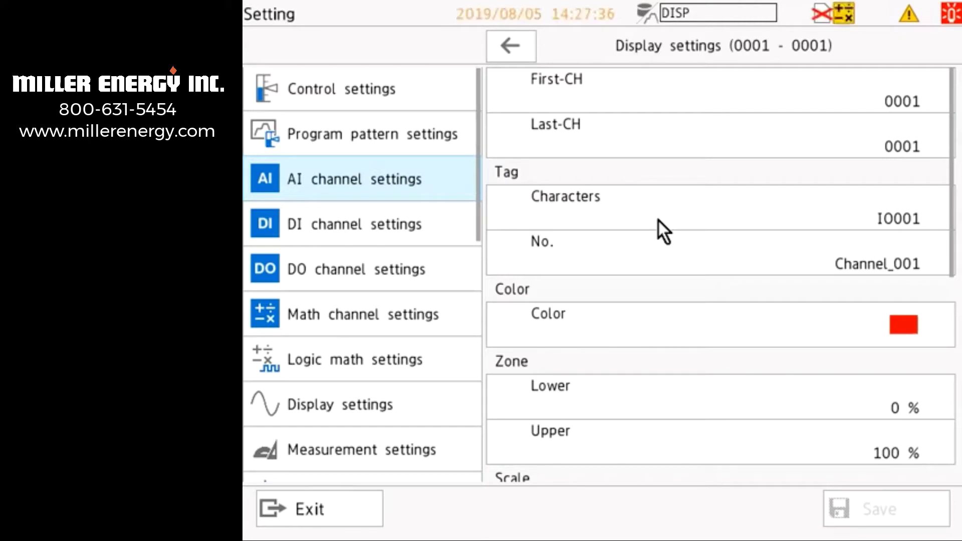
# Open the tag number and tag characters keyboards, cancelling both without changing the tag
pyautogui.click(653, 251)
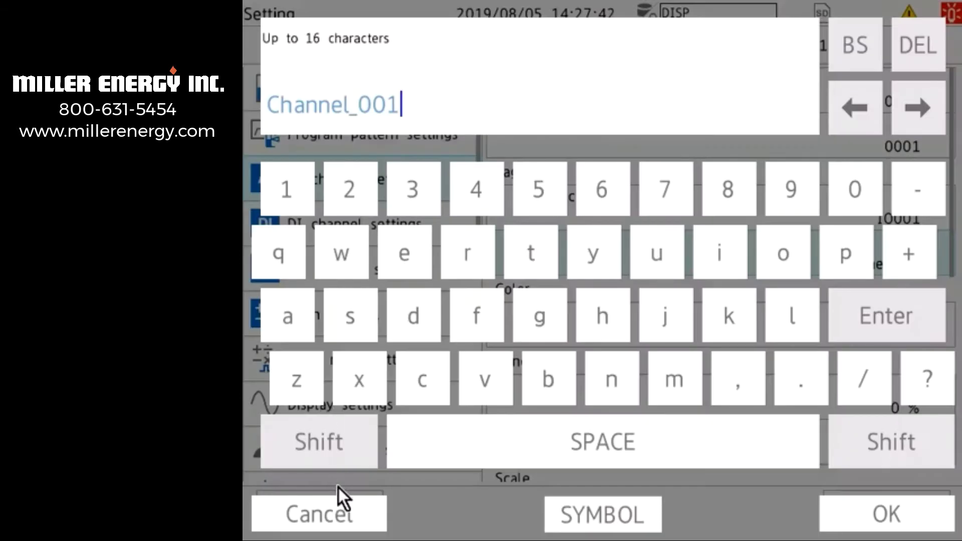
pyautogui.click(348, 503)
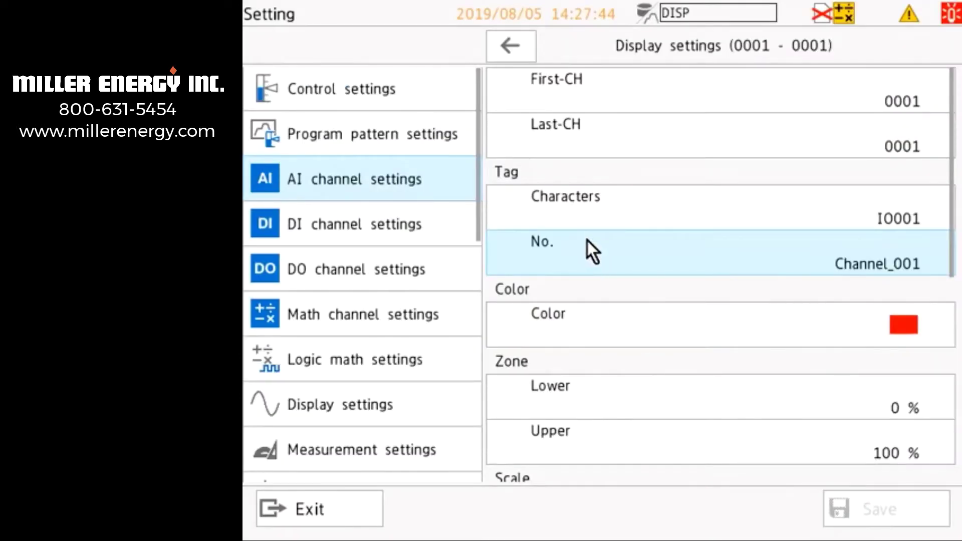
pyautogui.moveTo(585, 239); pyautogui.dragTo(577, 208)
pyautogui.click(562, 166)
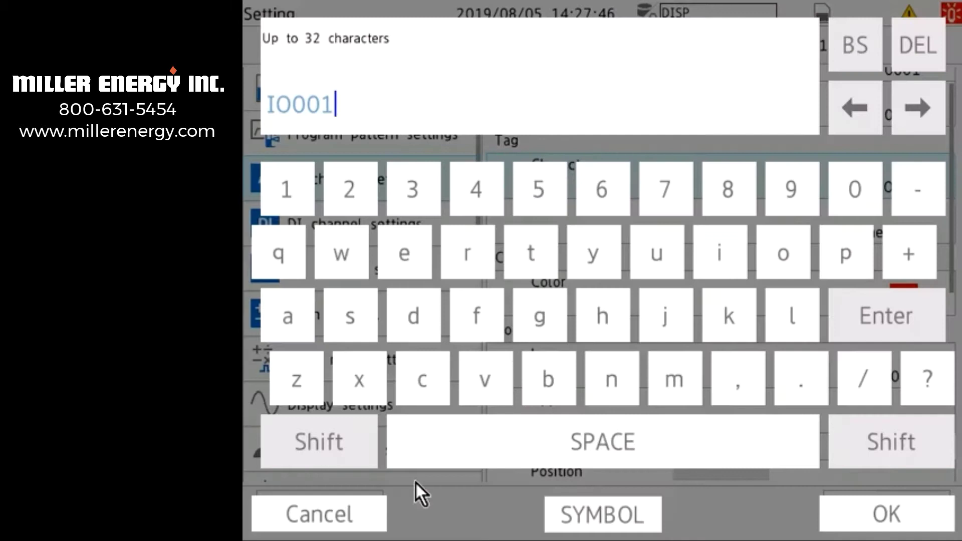
pyautogui.click(370, 504)
# Exit settings and switch the GROUP 1 trend into its history display
pyautogui.click(369, 503)
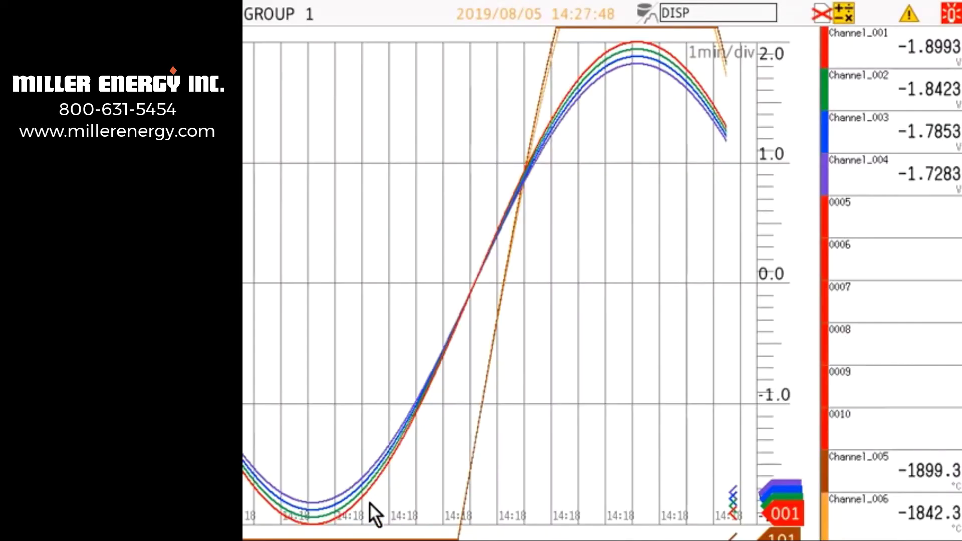
pyautogui.moveTo(658, 104); pyautogui.dragTo(552, 154)
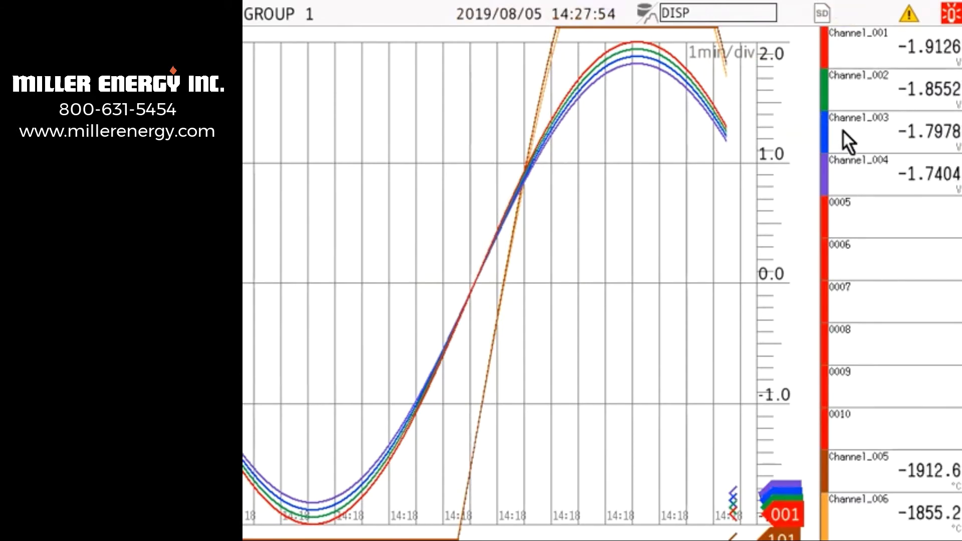
pyautogui.click(672, 121)
pyautogui.moveTo(671, 121); pyautogui.dragTo(674, 160)
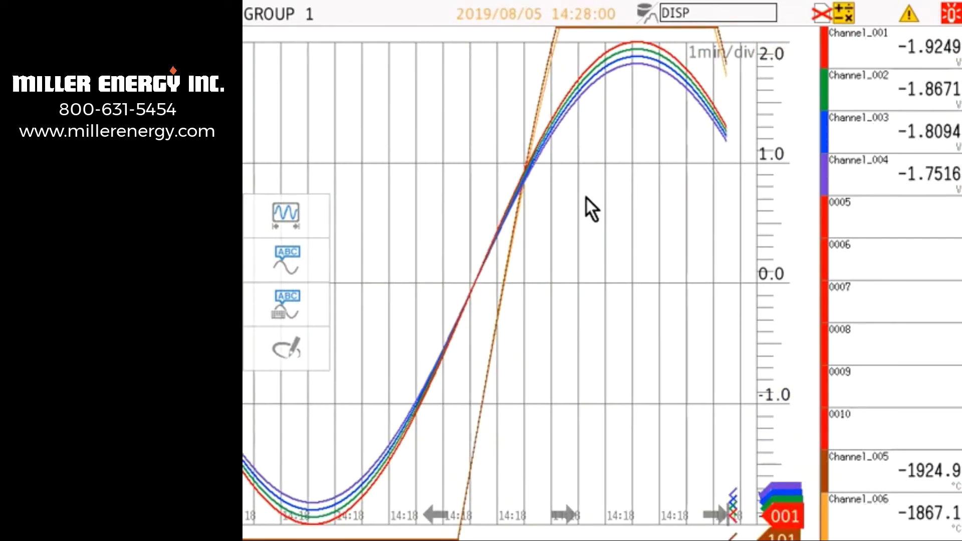
# Reopen AI channel 0001's Display settings and scroll down to the Scale and Bar graph entries
pyautogui.click(585, 196)
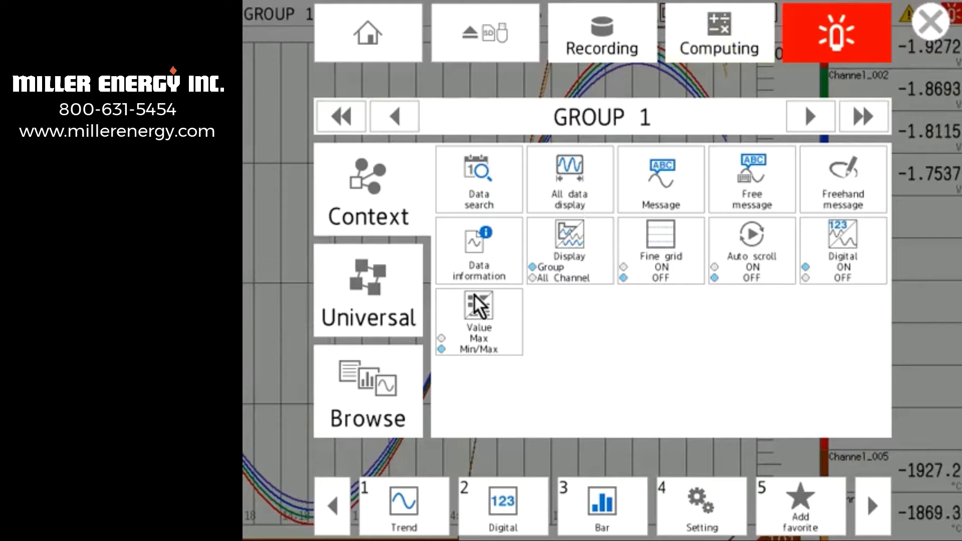
pyautogui.click(417, 373)
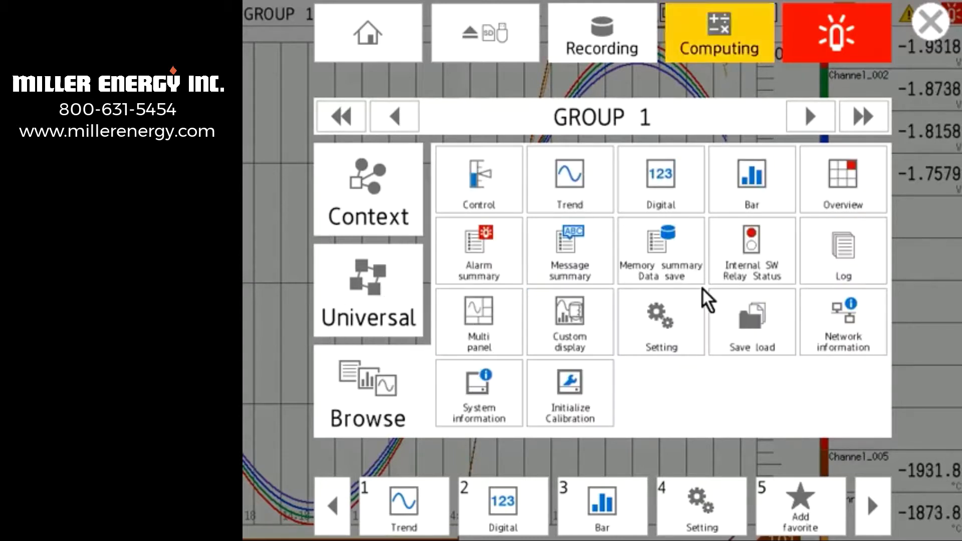
pyautogui.click(689, 299)
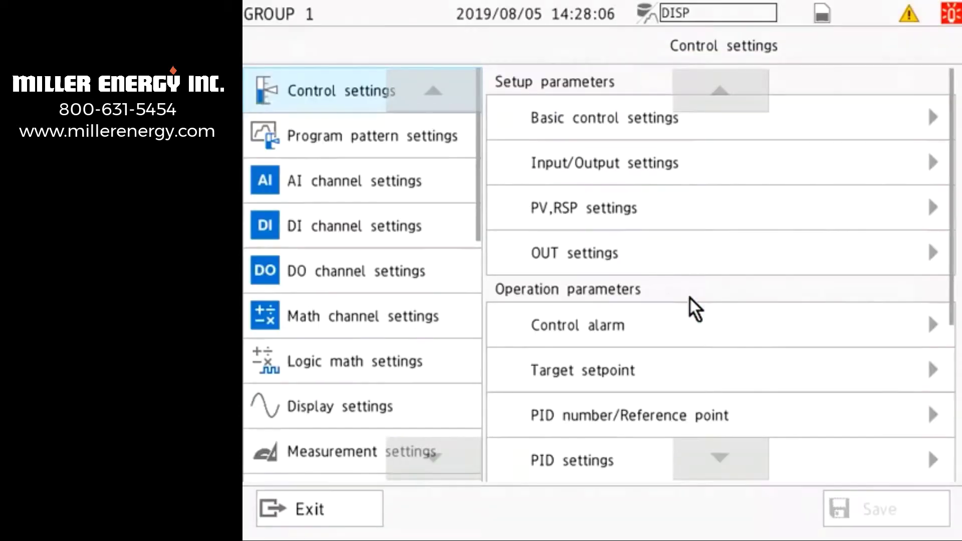
pyautogui.click(424, 183)
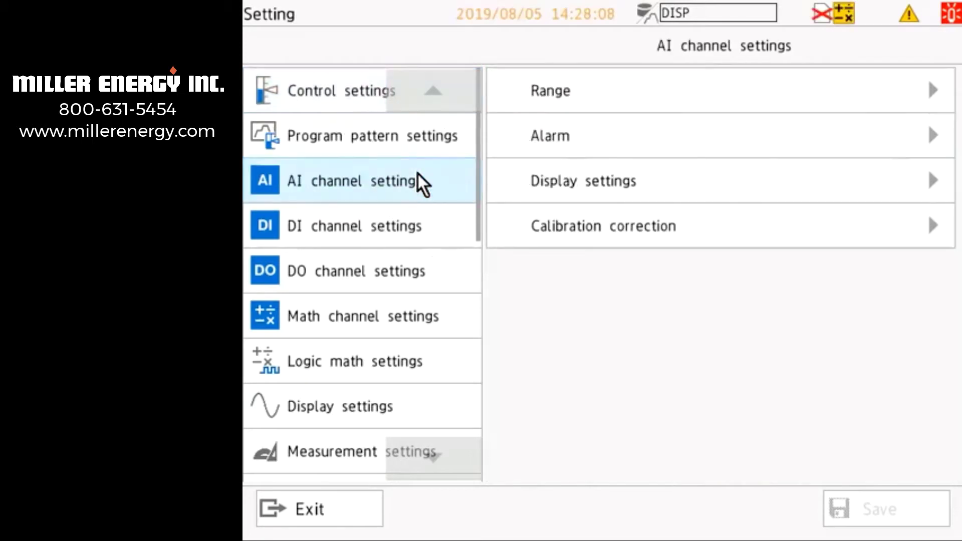
pyautogui.click(533, 175)
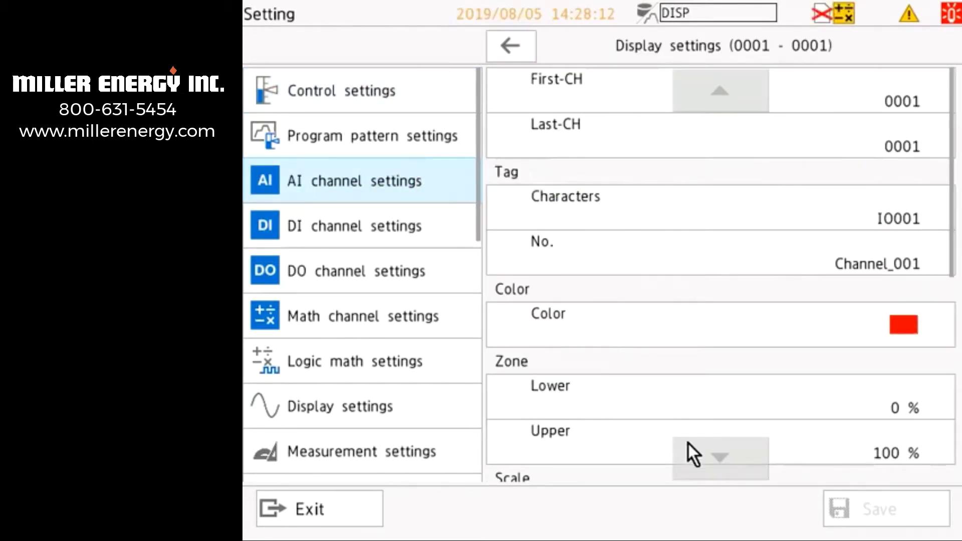
pyautogui.click(692, 443)
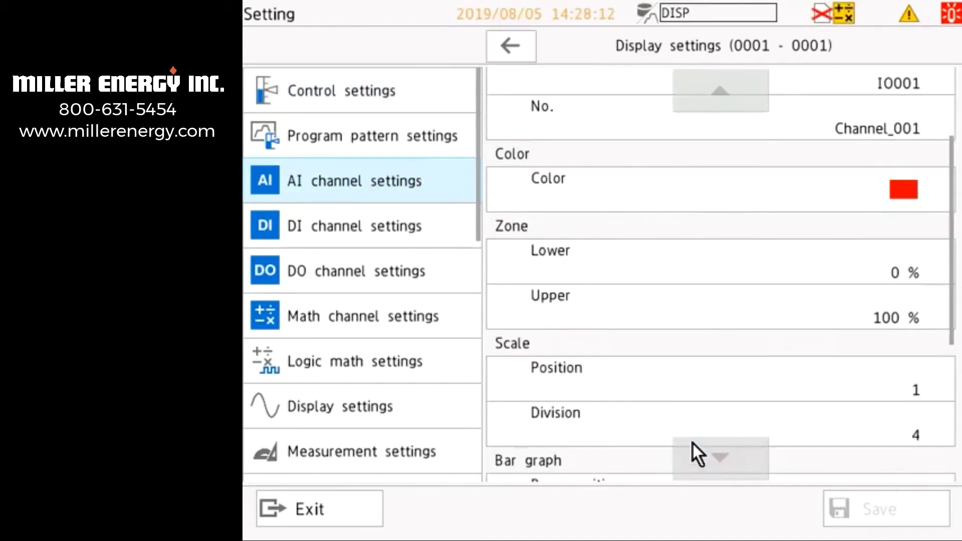
pyautogui.click(685, 187)
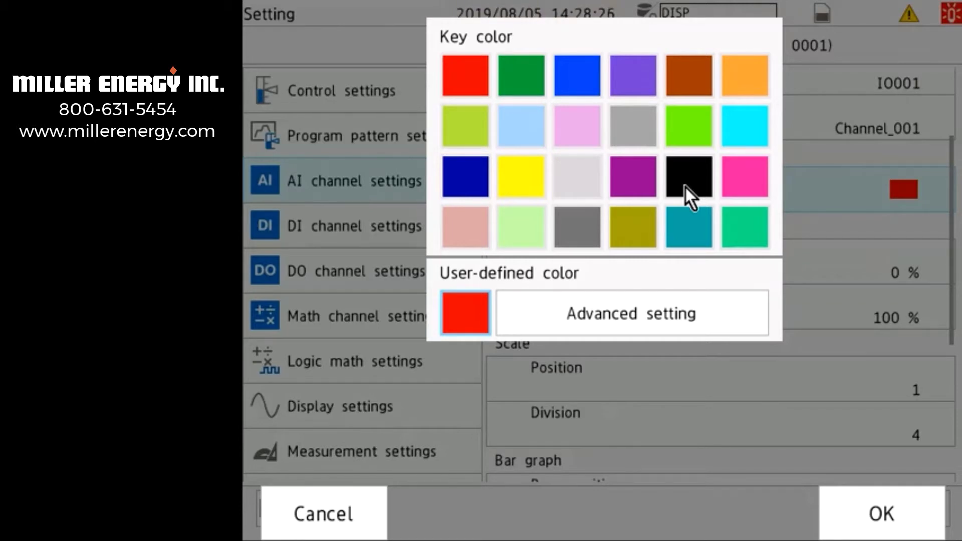
pyautogui.click(708, 315)
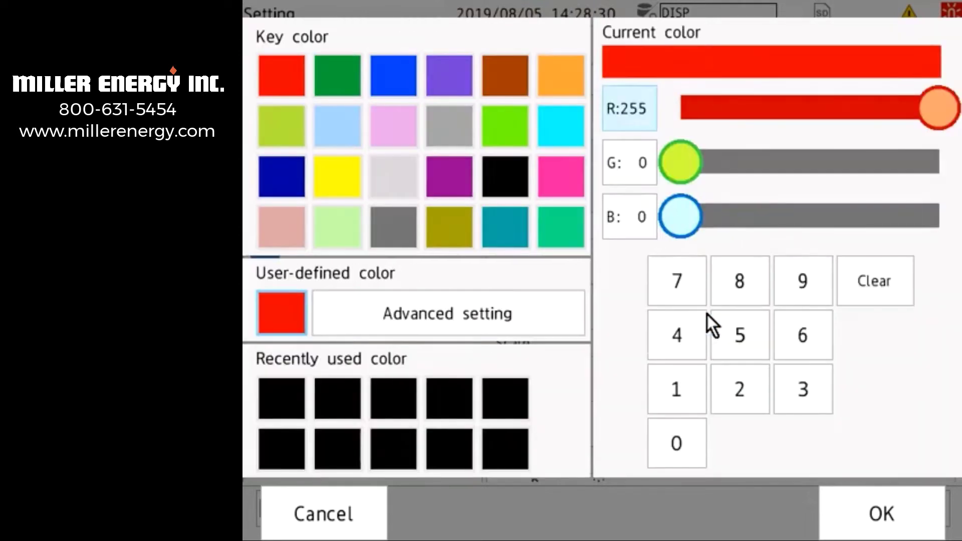
pyautogui.moveTo(680, 163); pyautogui.dragTo(791, 233)
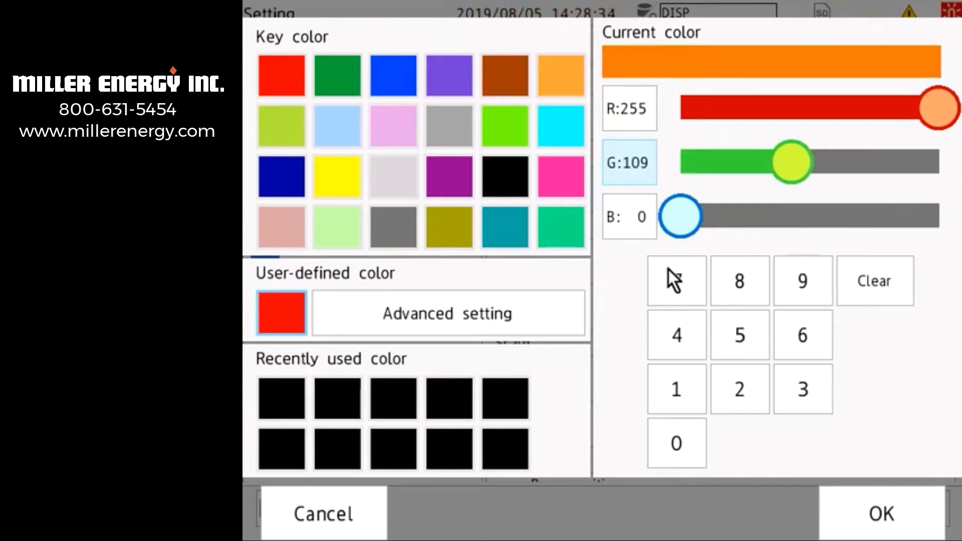
pyautogui.moveTo(671, 236); pyautogui.dragTo(831, 156)
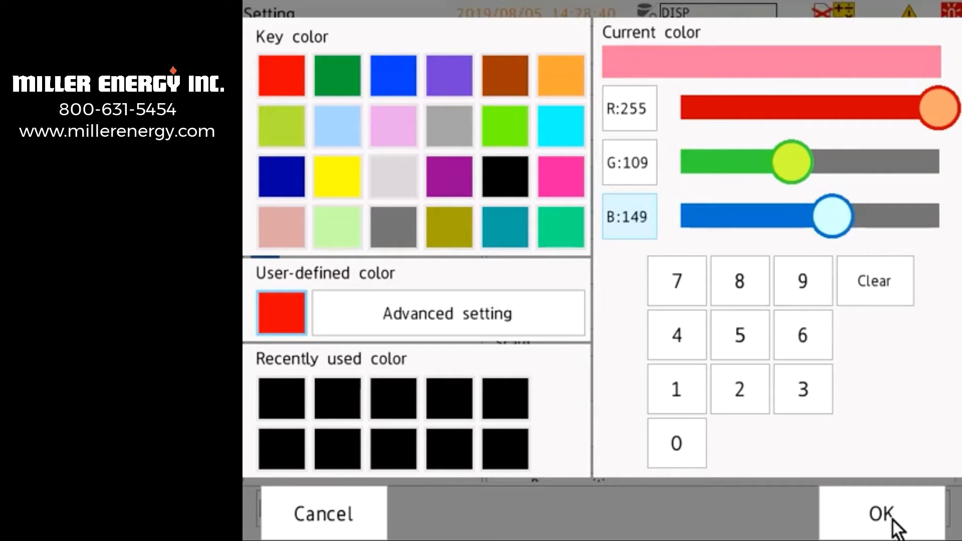
pyautogui.click(376, 502)
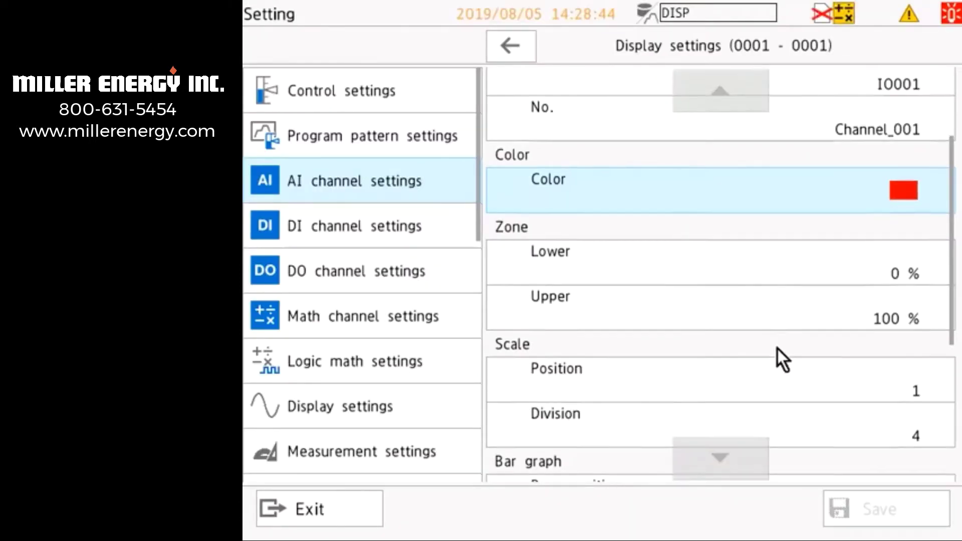
pyautogui.moveTo(777, 349); pyautogui.dragTo(776, 281)
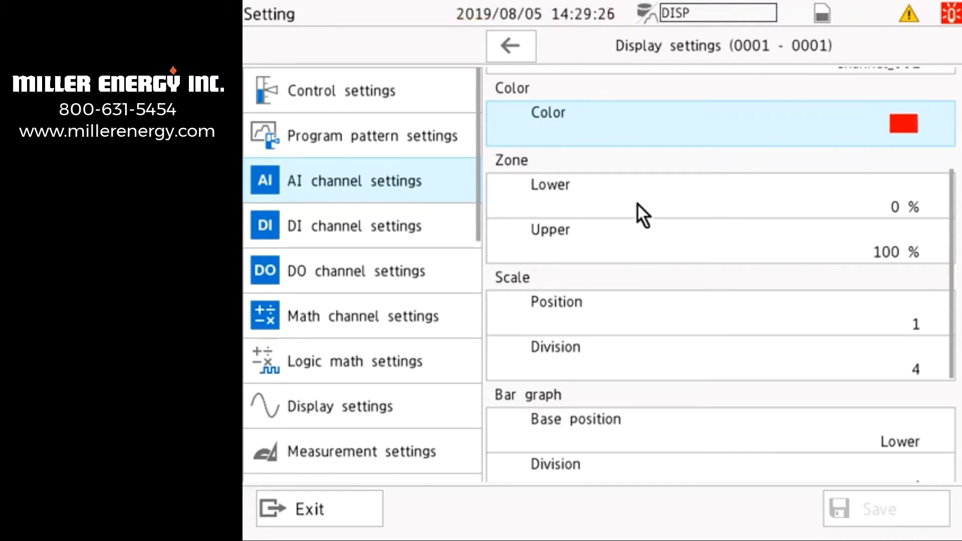
# Change channel 0001's upper display zone from 100 % to 30 % and save it
pyautogui.click(657, 235)
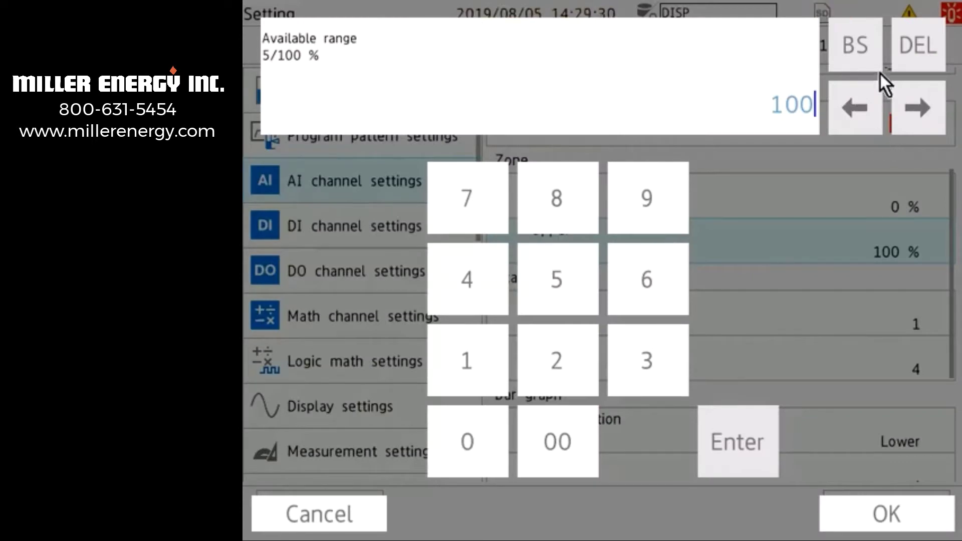
pyautogui.click(855, 47)
pyautogui.click(854, 48)
pyautogui.click(855, 48)
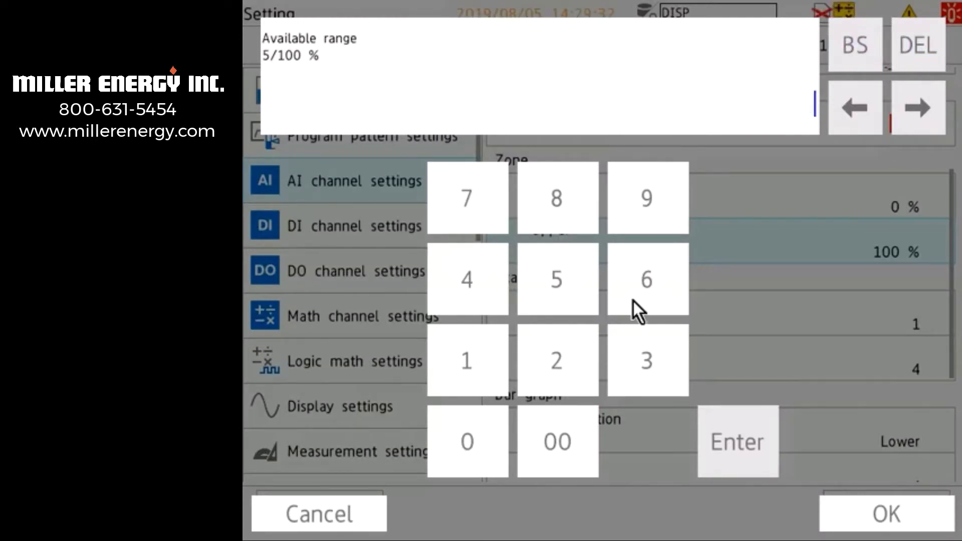
pyautogui.click(635, 335)
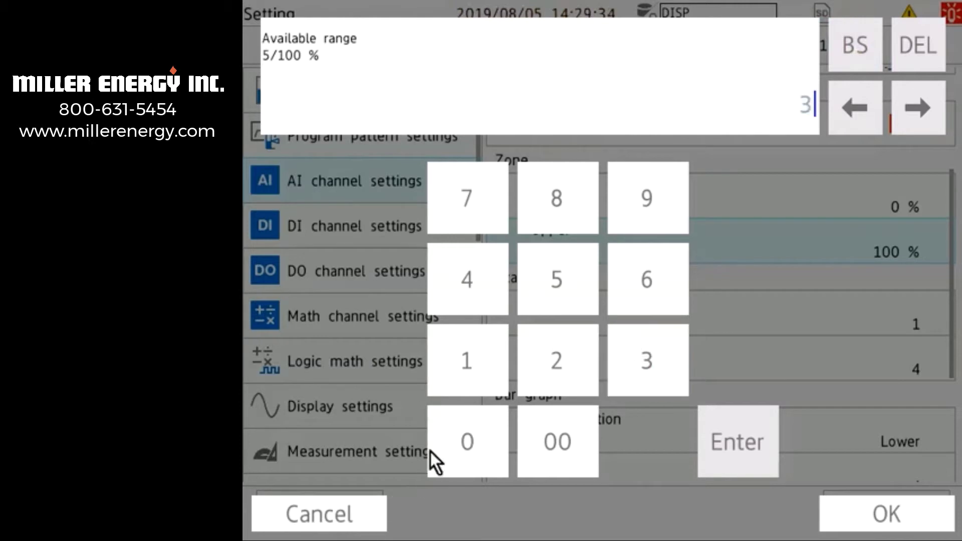
pyautogui.click(462, 443)
pyautogui.click(885, 515)
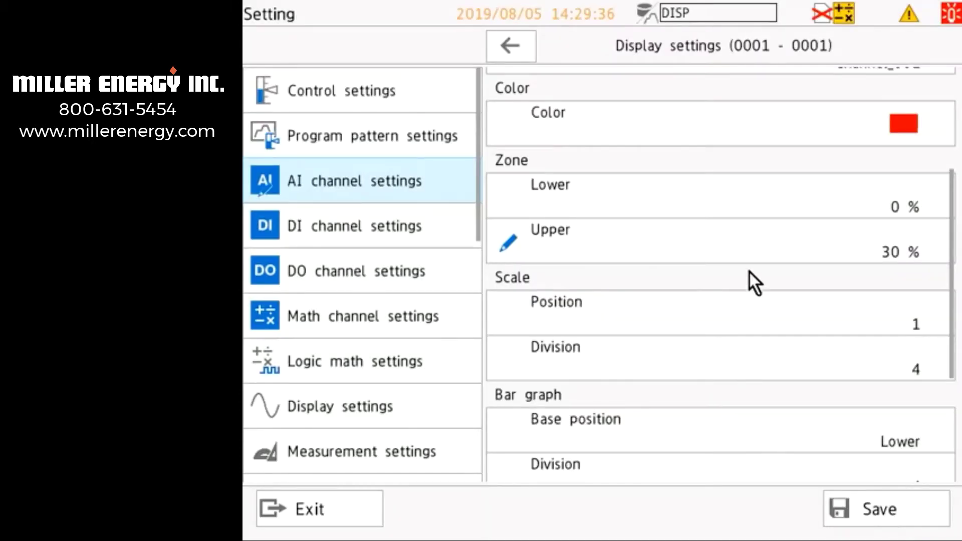
pyautogui.moveTo(735, 88); pyautogui.dragTo(787, 412)
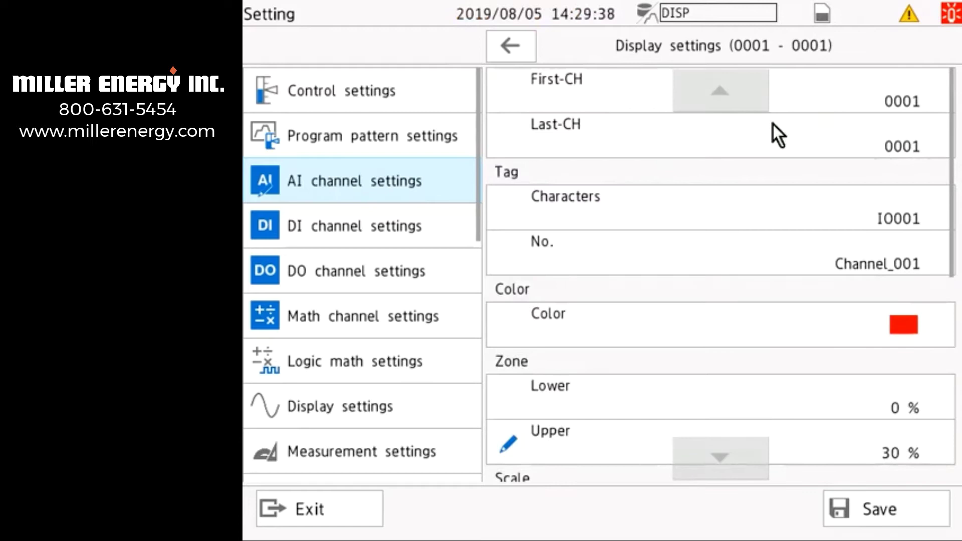
pyautogui.click(862, 513)
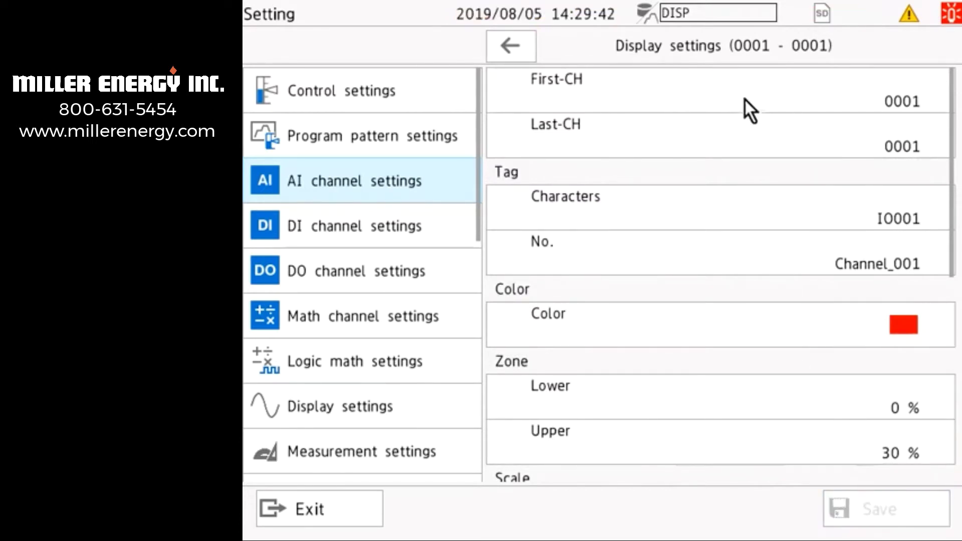
# Switch to channel 0002 and set its zone upper limit to 30 %
pyautogui.click(747, 101)
pyautogui.click(747, 128)
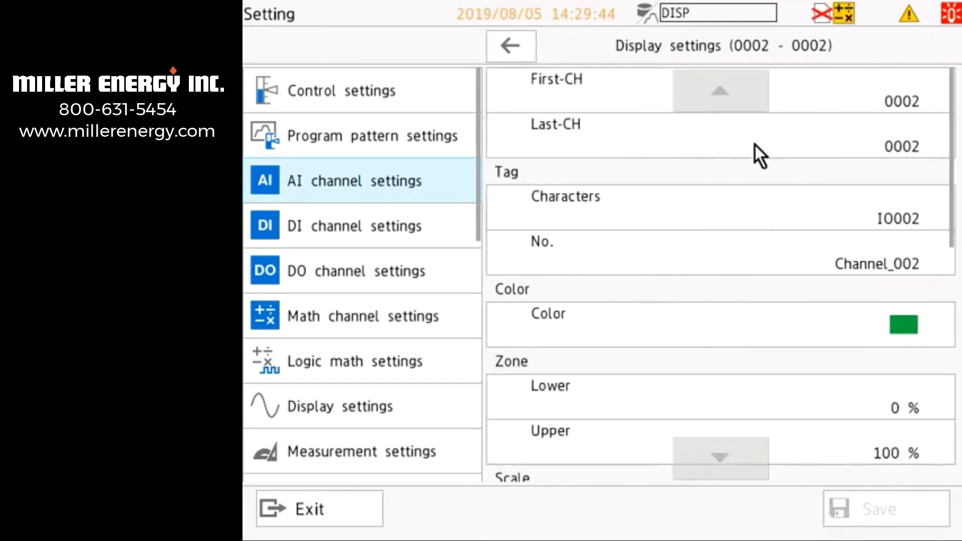
pyautogui.click(741, 461)
pyautogui.click(844, 317)
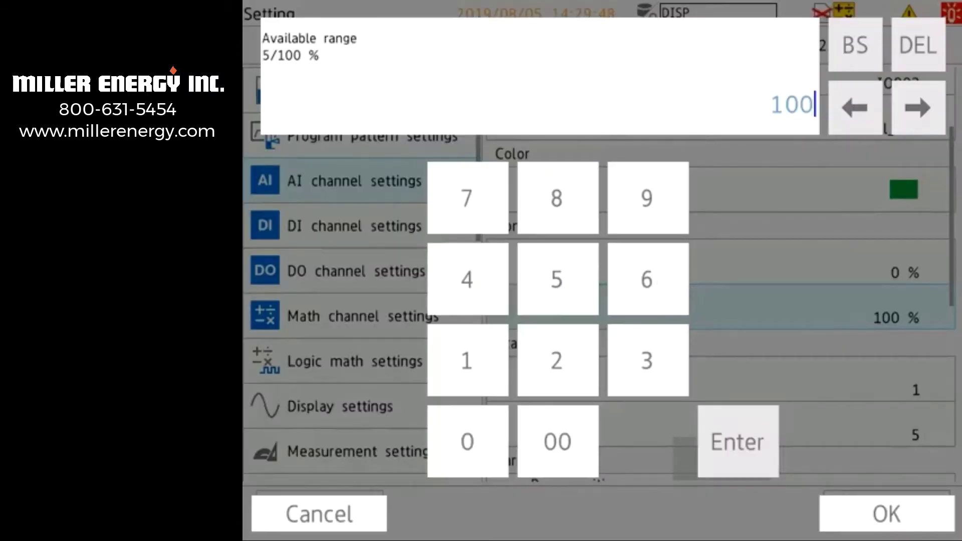
pyautogui.click(855, 45)
pyautogui.click(855, 45)
pyautogui.click(855, 45)
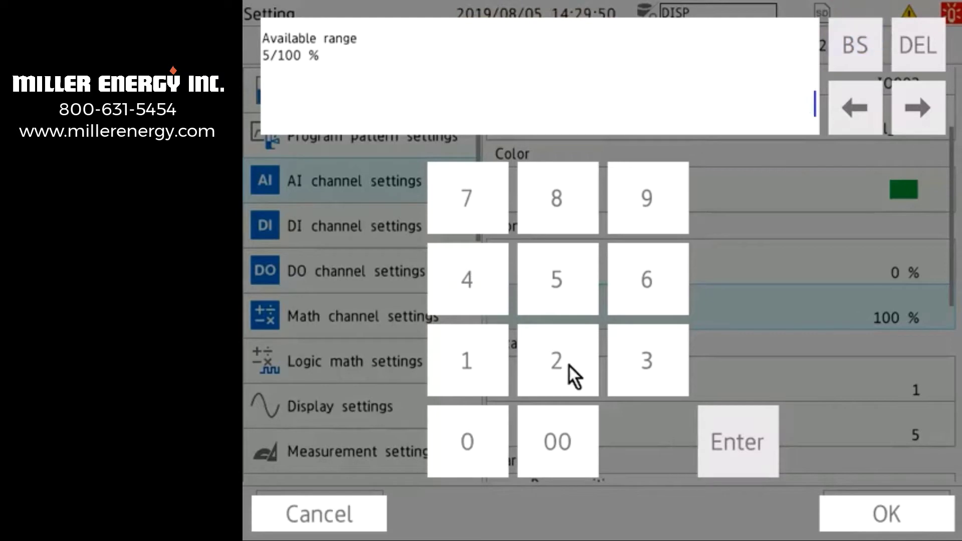
pyautogui.click(625, 361)
pyautogui.click(463, 443)
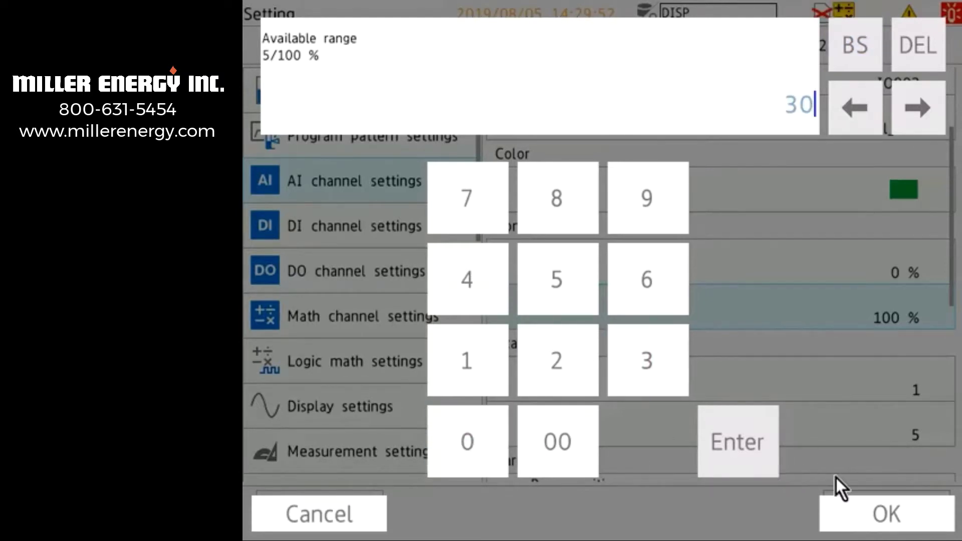
pyautogui.click(856, 511)
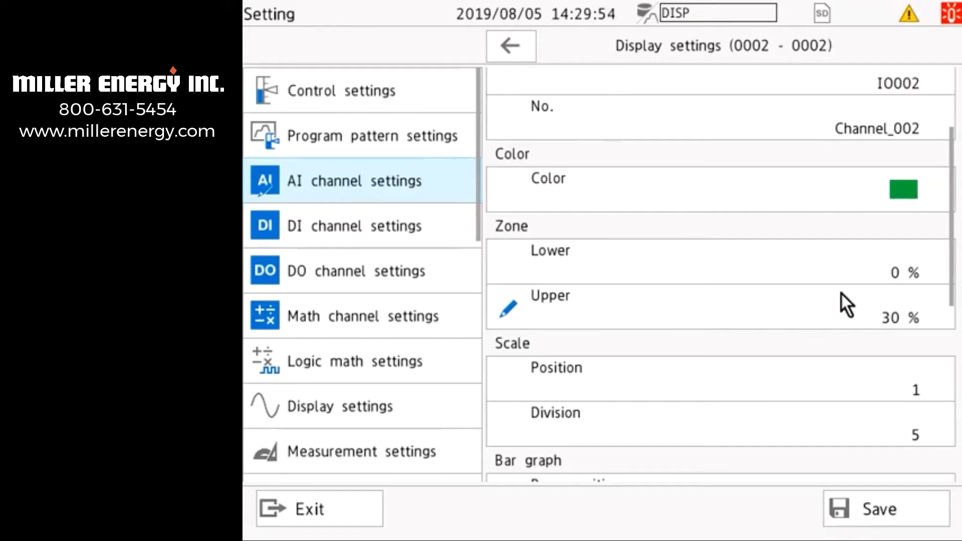
# Set channel 0002's zone lower limit to 30 % and upper limit to 60 %
pyautogui.click(825, 281)
pyautogui.click(649, 360)
pyautogui.click(474, 448)
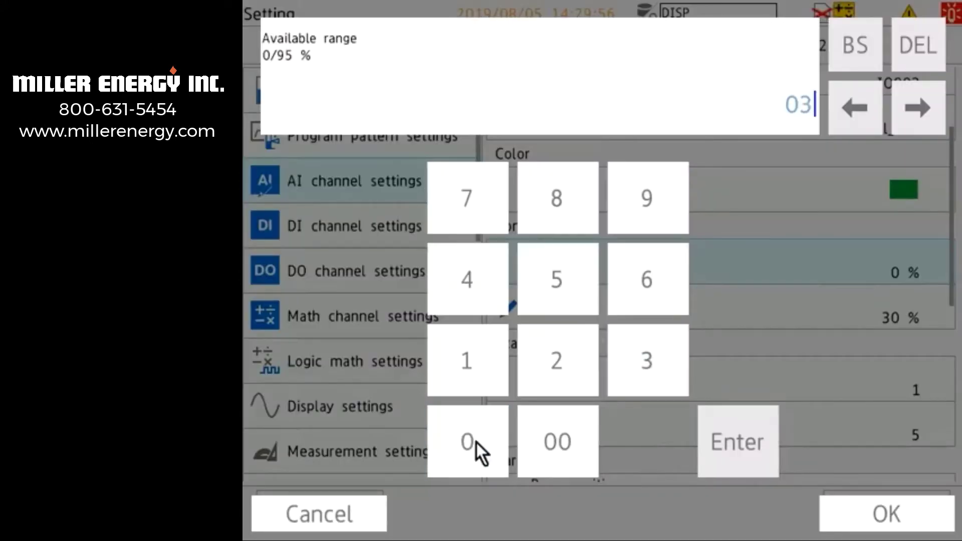
pyautogui.click(909, 501)
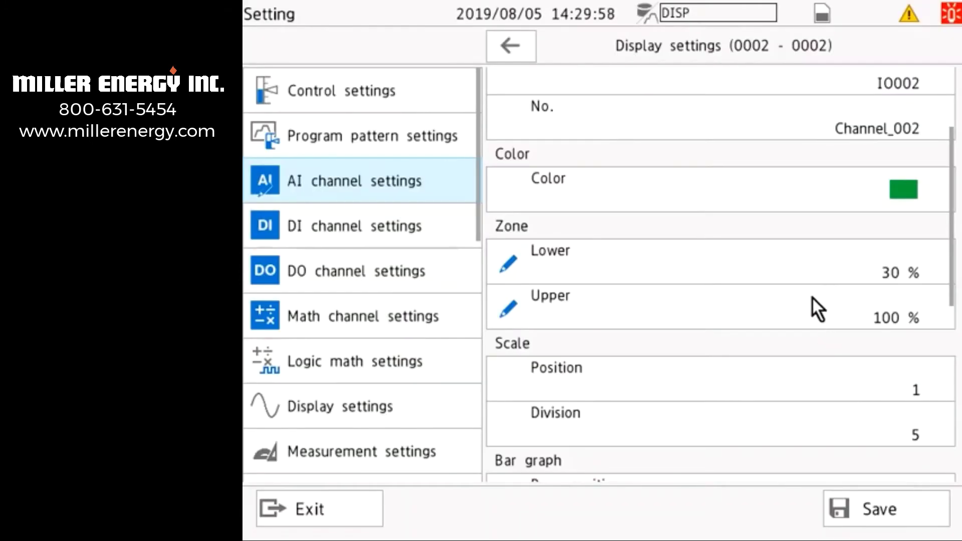
pyautogui.click(796, 265)
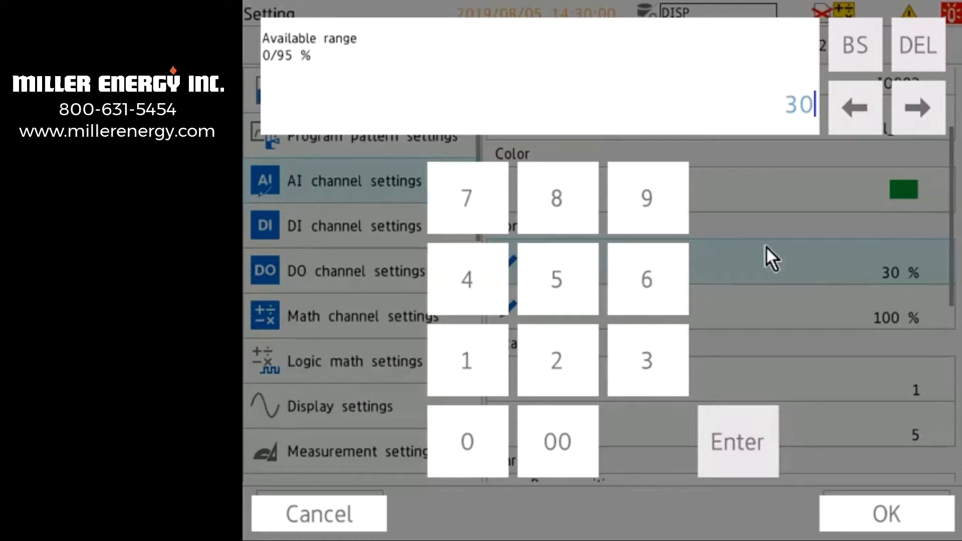
pyautogui.click(915, 507)
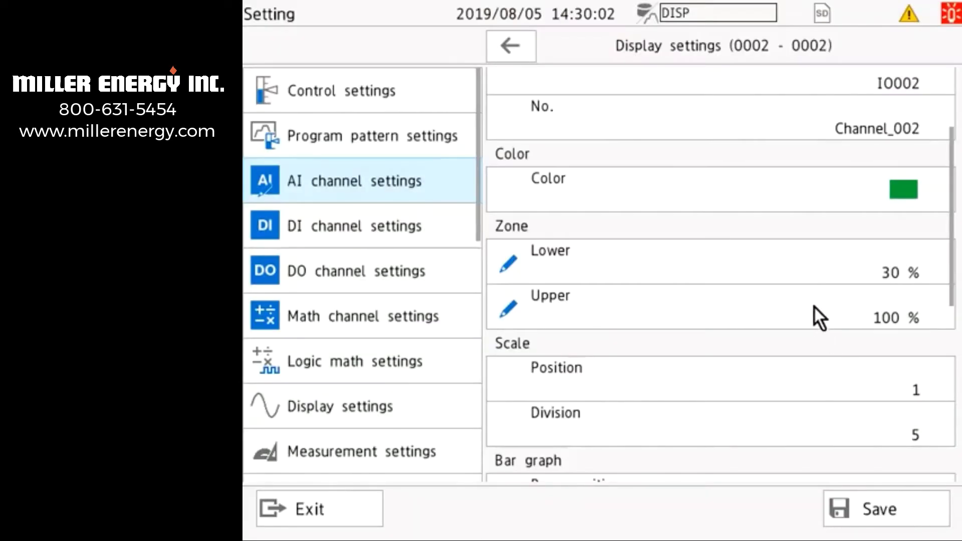
pyautogui.click(813, 307)
pyautogui.click(878, 43)
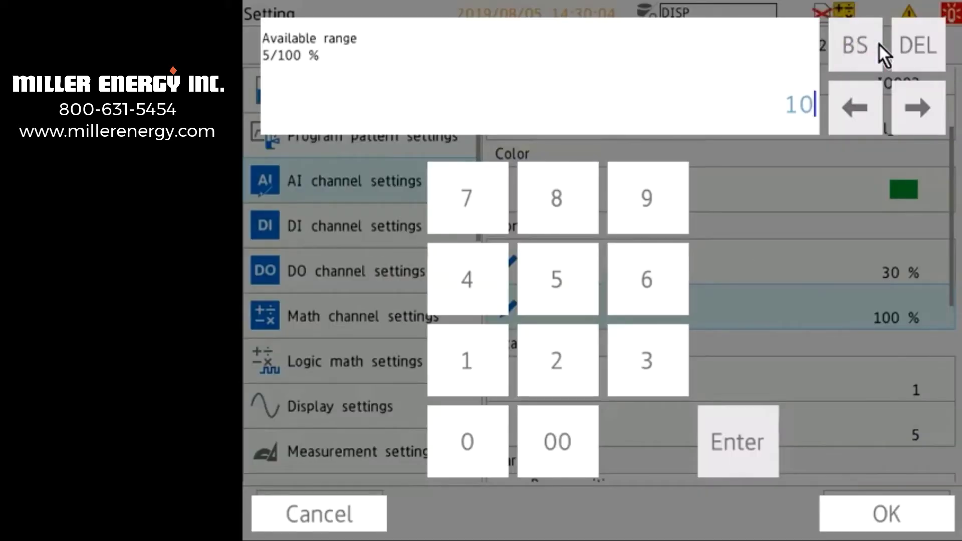
pyautogui.click(879, 43)
pyautogui.click(879, 43)
pyautogui.click(646, 275)
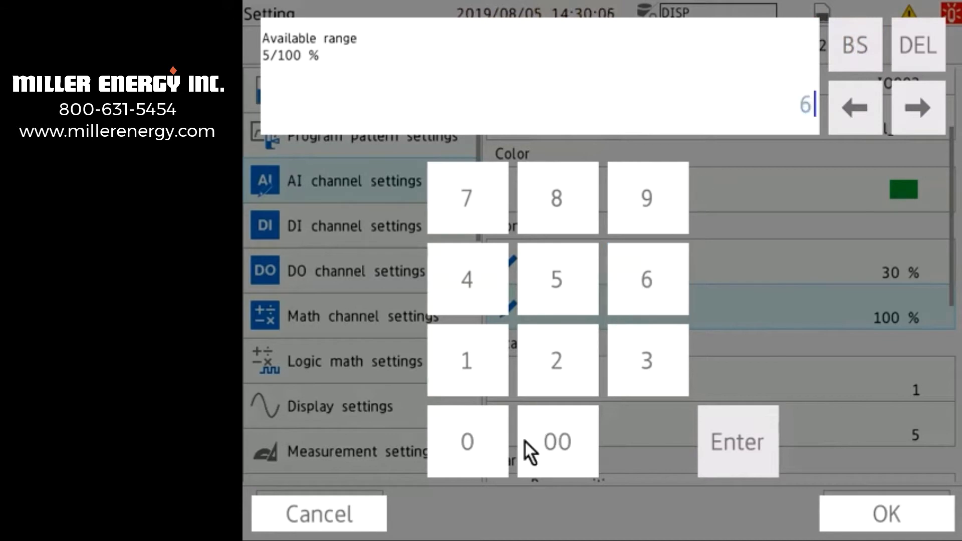
pyautogui.click(466, 449)
pyautogui.click(895, 503)
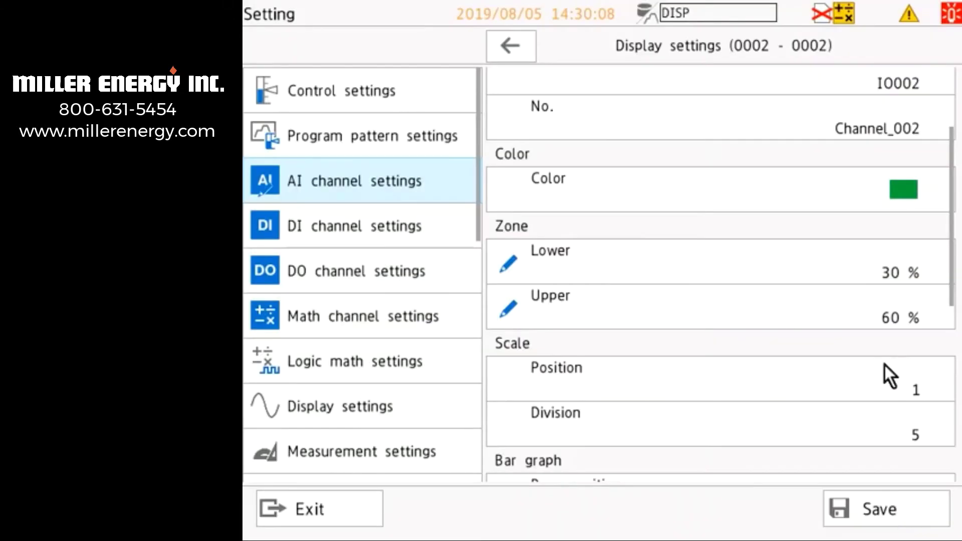
# Switch to channel 0003, set its zone lower limit to 60 %, keep upper at 100 %, and save
pyautogui.scroll(3, 888, 198)
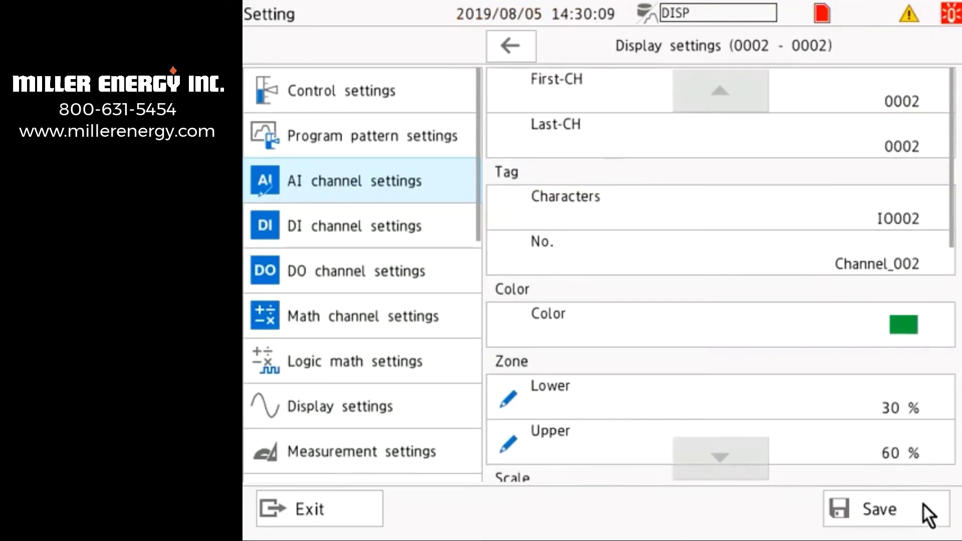
pyautogui.click(841, 100)
pyautogui.click(841, 140)
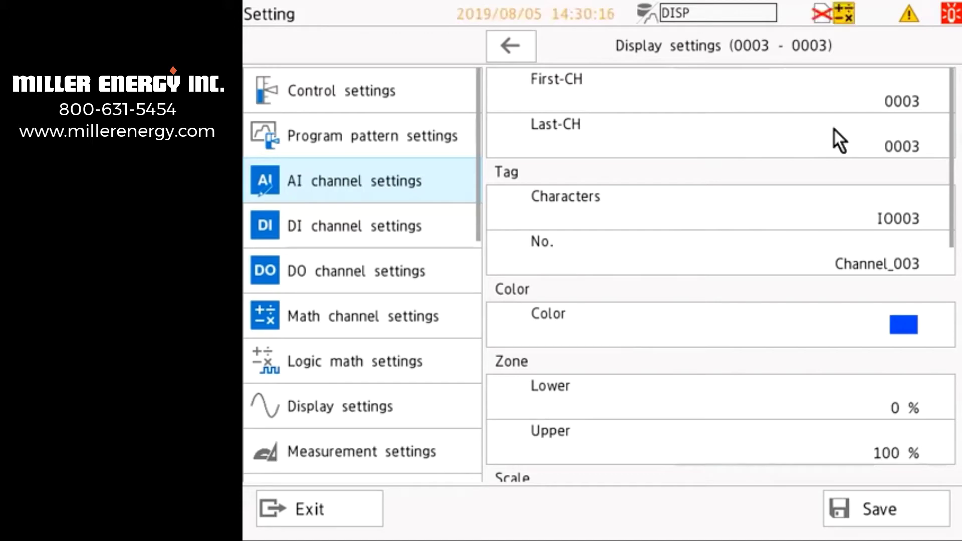
pyautogui.moveTo(890, 242); pyautogui.dragTo(878, 128)
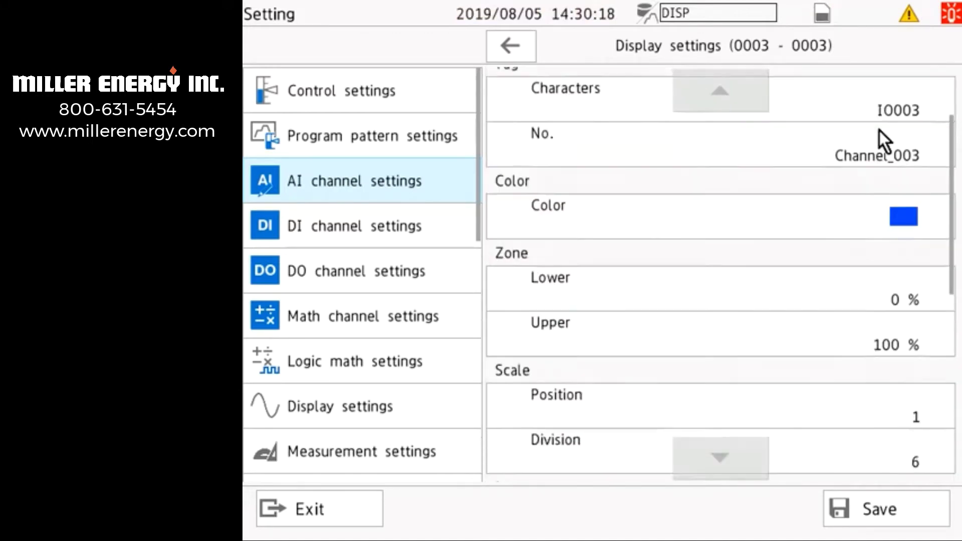
pyautogui.click(890, 278)
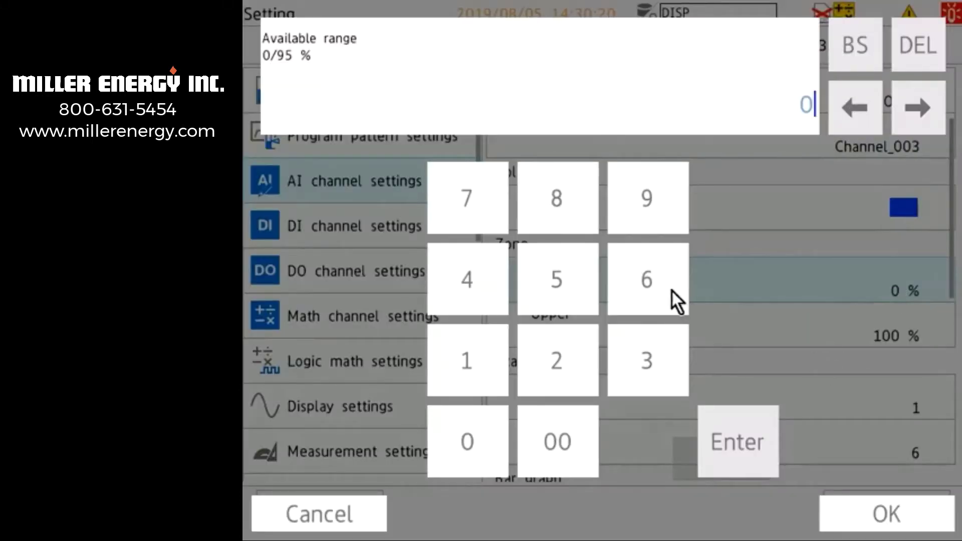
pyautogui.click(654, 288)
pyautogui.click(482, 442)
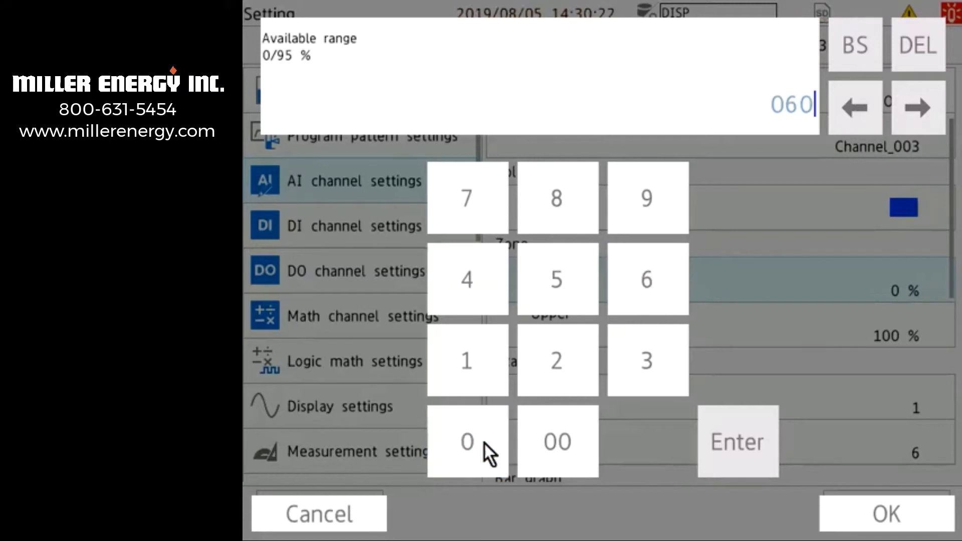
pyautogui.click(849, 497)
pyautogui.click(814, 333)
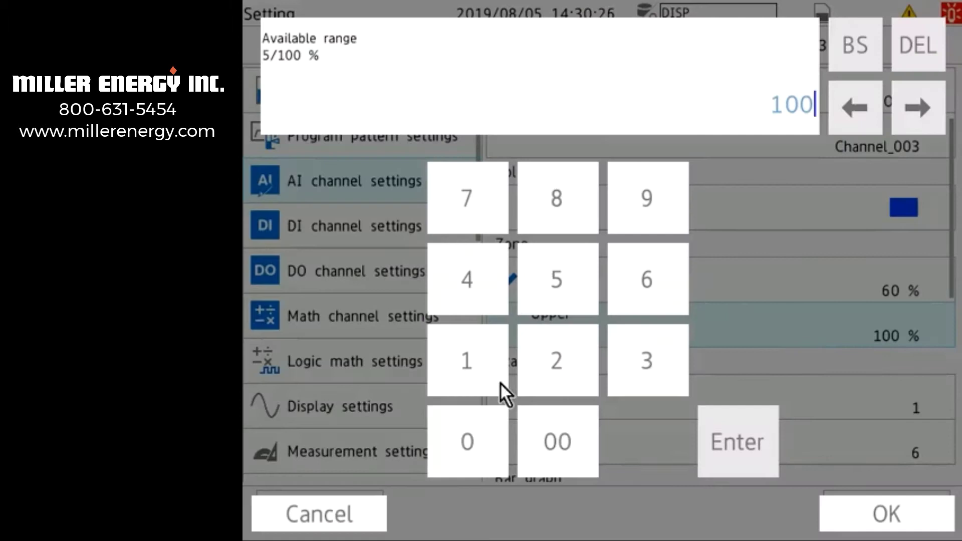
pyautogui.click(891, 523)
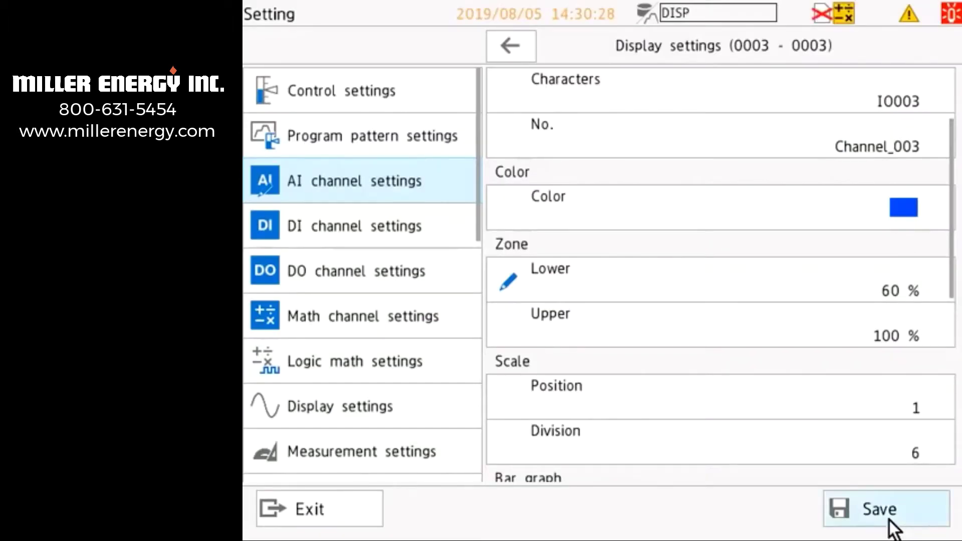
pyautogui.click(870, 509)
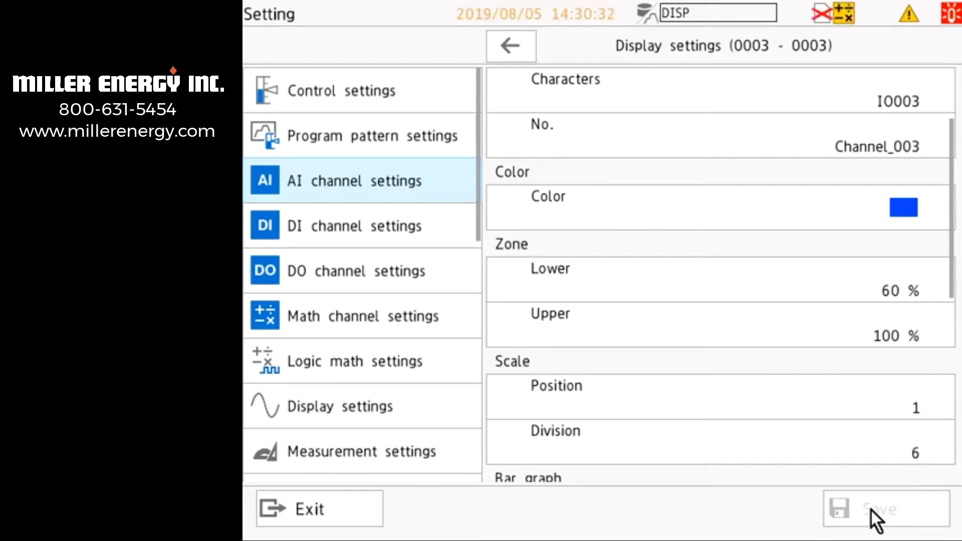
# Exit settings and pan through the trend history to view channels 001–003 in stacked zones
pyautogui.click(374, 518)
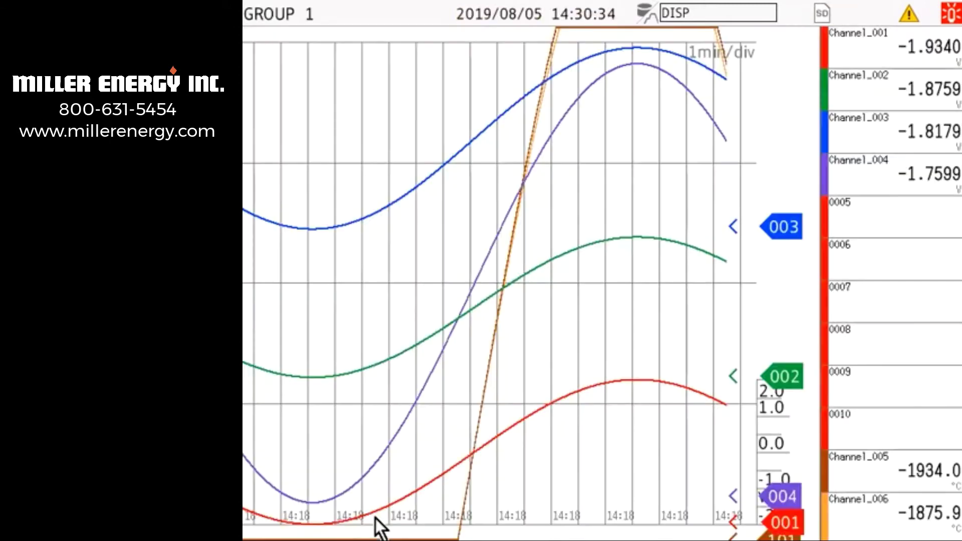
pyautogui.moveTo(570, 367); pyautogui.dragTo(418, 448)
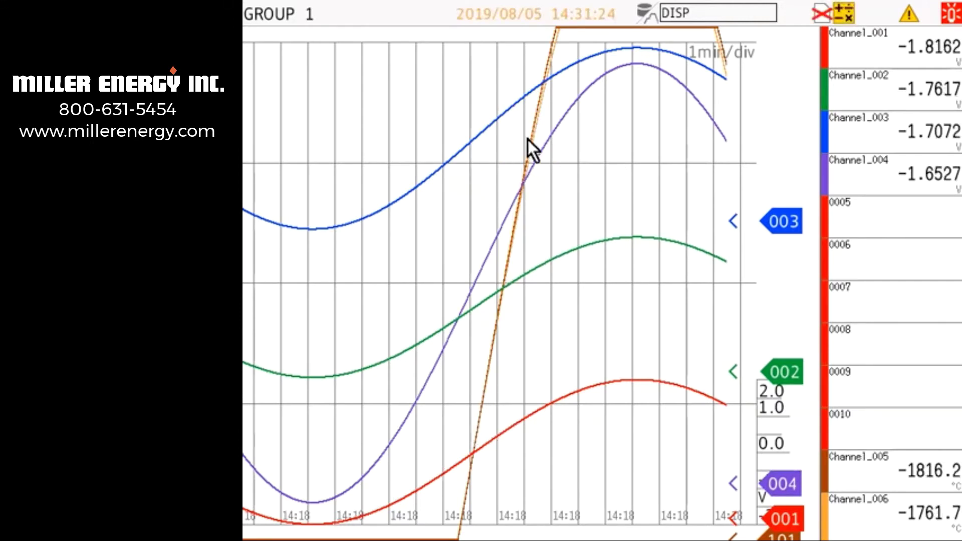
# Reopen AI channel Display settings and scroll down to the Color scale band setting
pyautogui.click(492, 412)
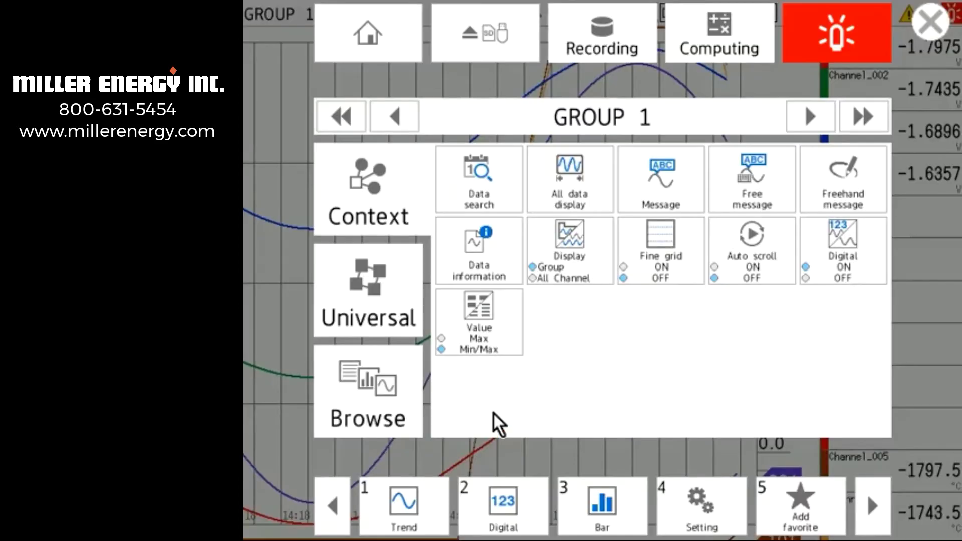
pyautogui.click(396, 415)
pyautogui.click(666, 333)
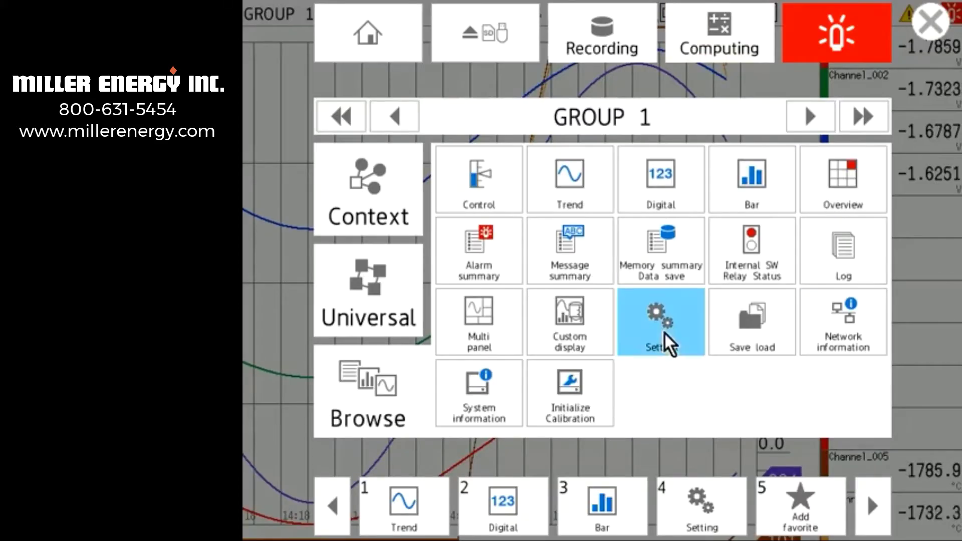
pyautogui.click(389, 193)
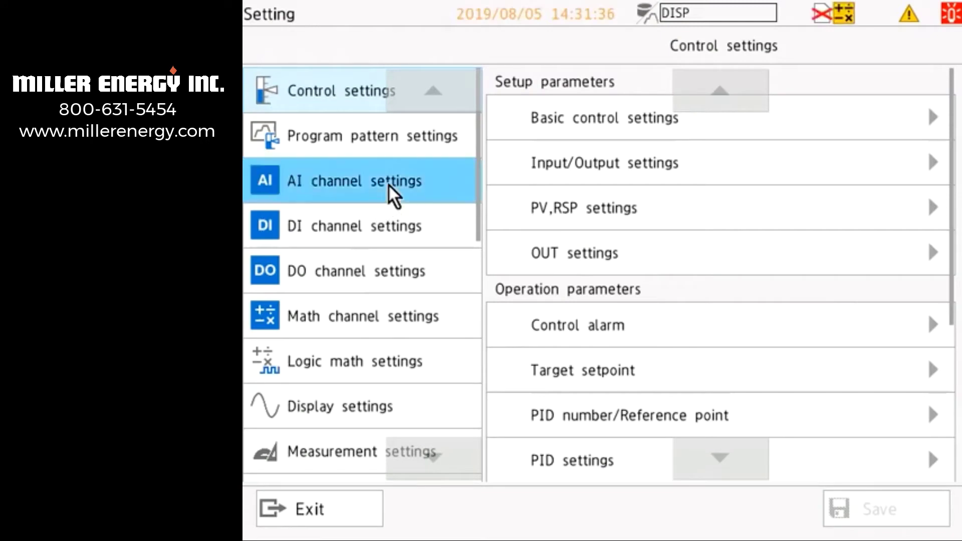
pyautogui.click(546, 177)
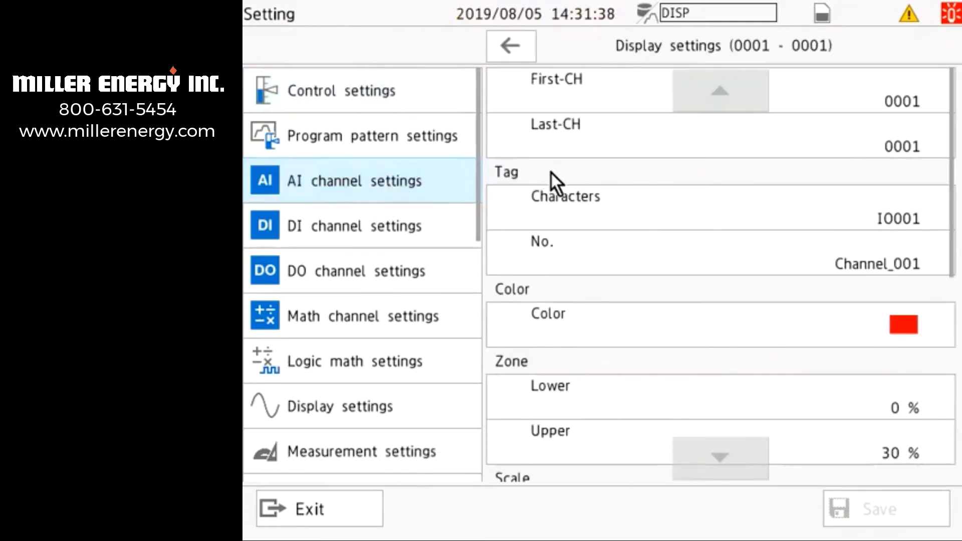
pyautogui.click(707, 443)
pyautogui.click(707, 443)
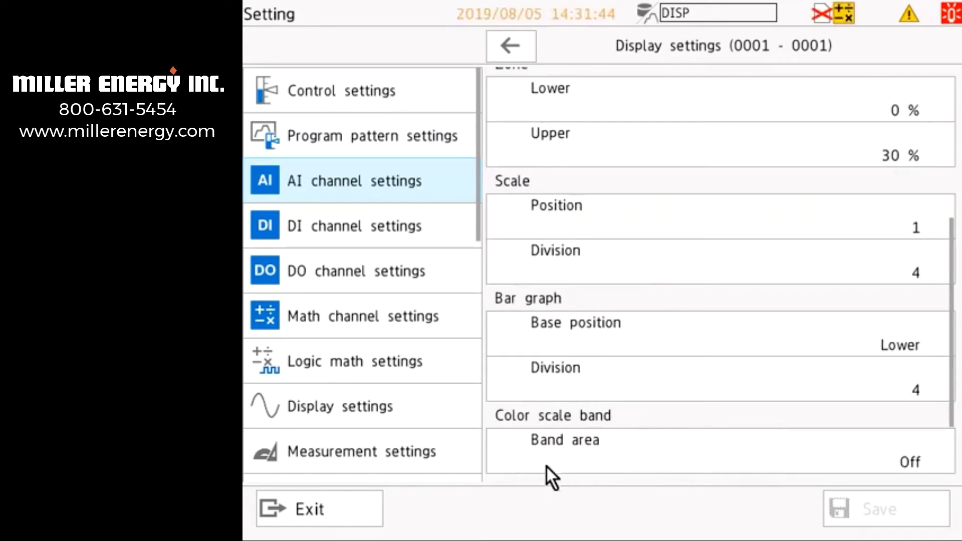
# Exit settings and move the GROUP 1 trend into history view across recorded data
pyautogui.click(368, 509)
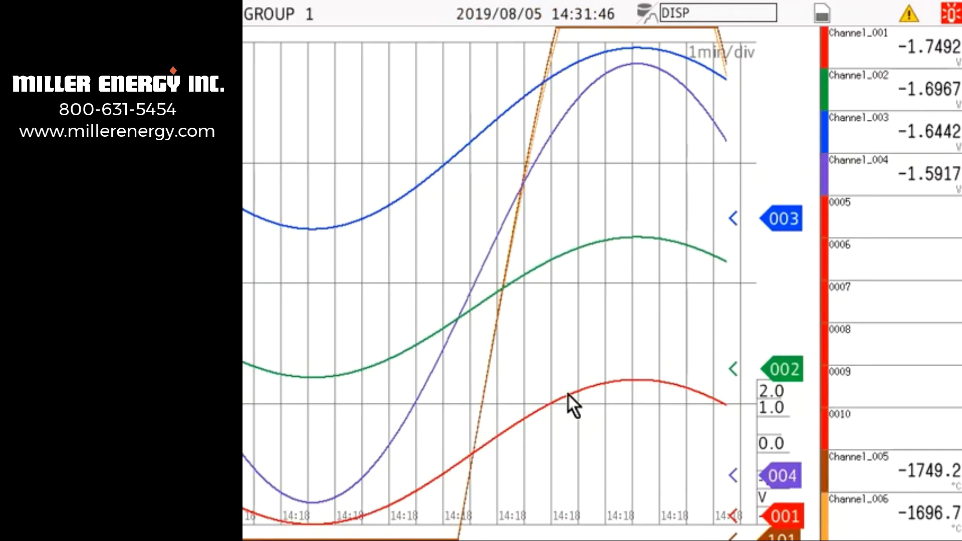
pyautogui.moveTo(796, 450)
pyautogui.mouseDown()
pyautogui.moveTo(536, 490)
pyautogui.moveTo(774, 477)
pyautogui.moveTo(689, 480)
pyautogui.moveTo(561, 453)
pyautogui.moveTo(741, 510)
pyautogui.moveTo(720, 504)
pyautogui.moveTo(723, 495)
pyautogui.moveTo(643, 483)
pyautogui.moveTo(452, 499)
pyautogui.moveTo(562, 486)
pyautogui.moveTo(662, 507)
pyautogui.moveTo(753, 510)
pyautogui.moveTo(812, 302)
pyautogui.mouseUp()
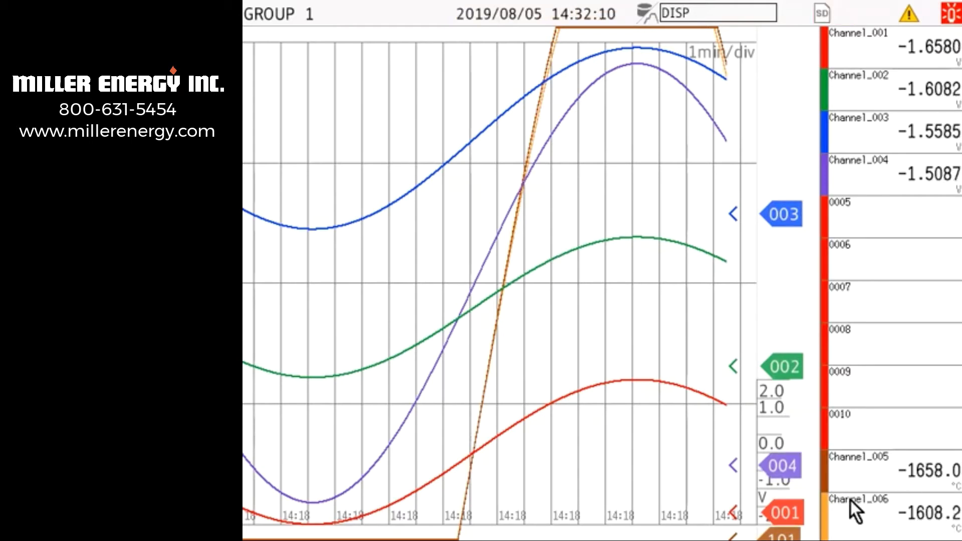
pyautogui.click(751, 473)
pyautogui.moveTo(751, 473); pyautogui.dragTo(821, 464)
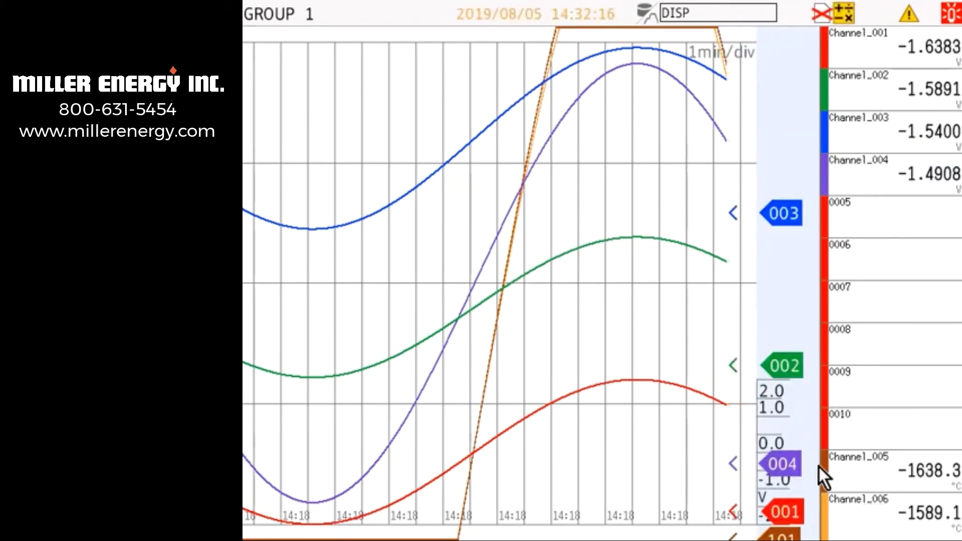
# Open AI channel Display settings again and bring the Scale settings into view
pyautogui.click(631, 419)
pyautogui.click(401, 408)
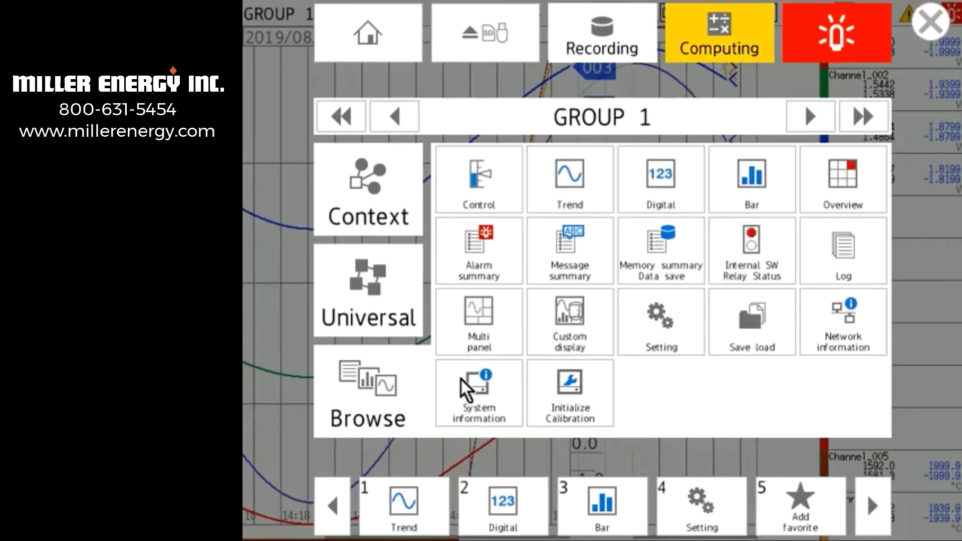
pyautogui.click(638, 351)
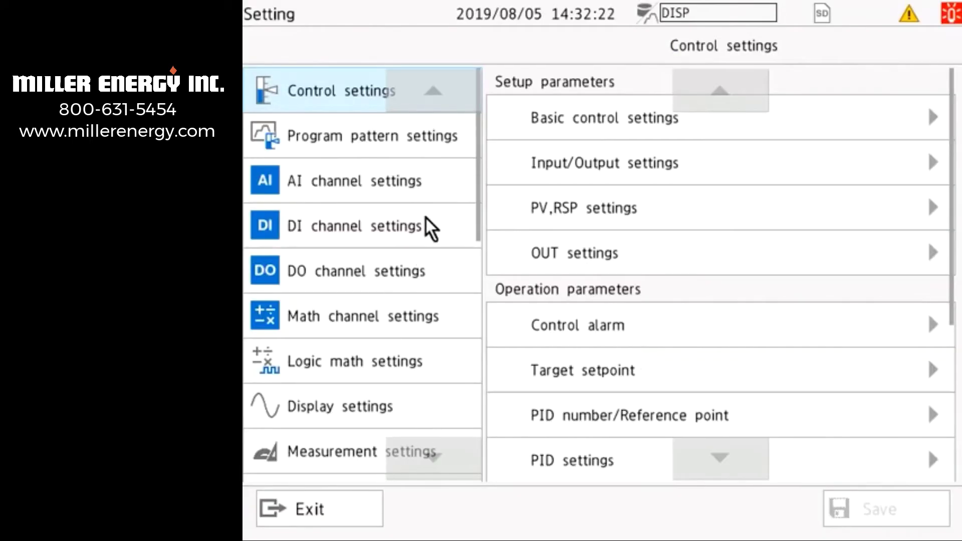
pyautogui.click(440, 178)
pyautogui.click(619, 194)
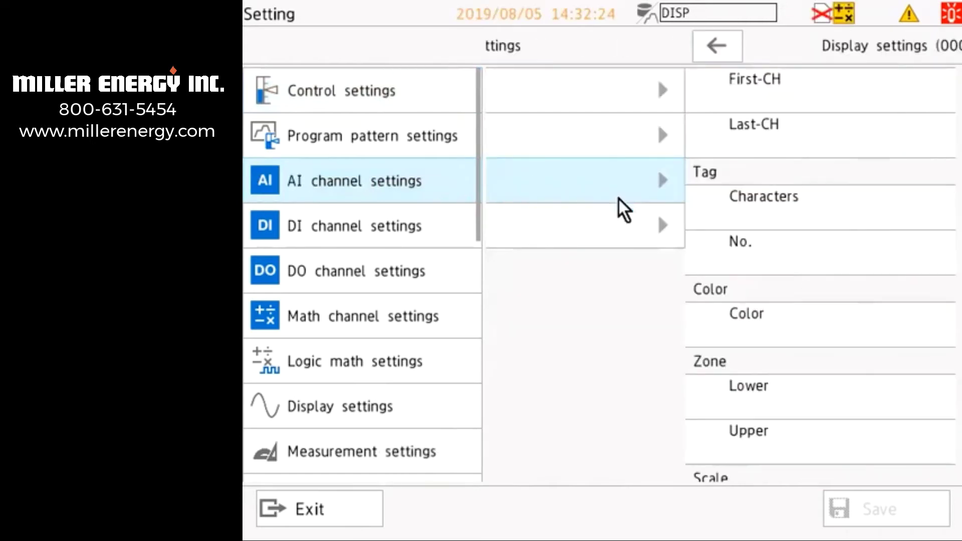
pyautogui.click(720, 457)
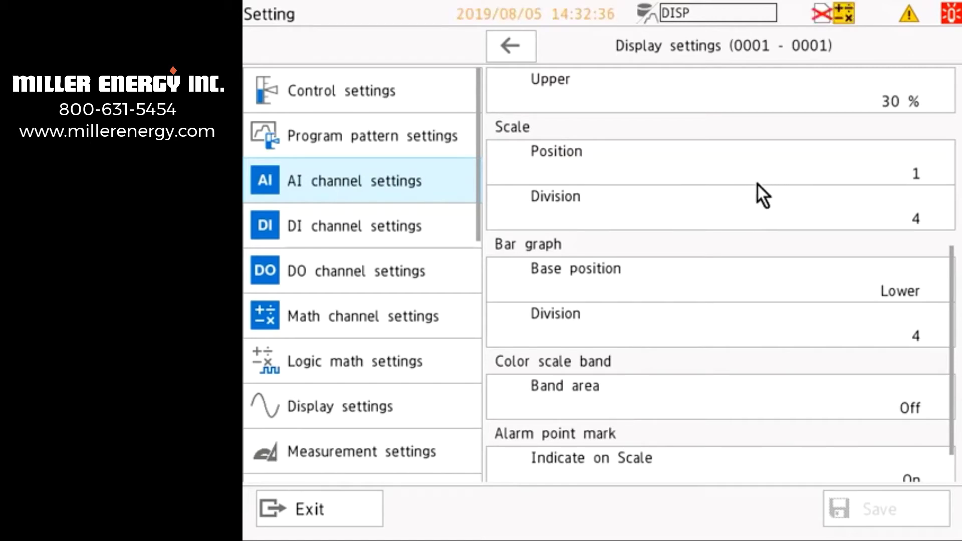
# Set the scale division to 8 and position to 3, save, and return to the trend
pyautogui.click(756, 200)
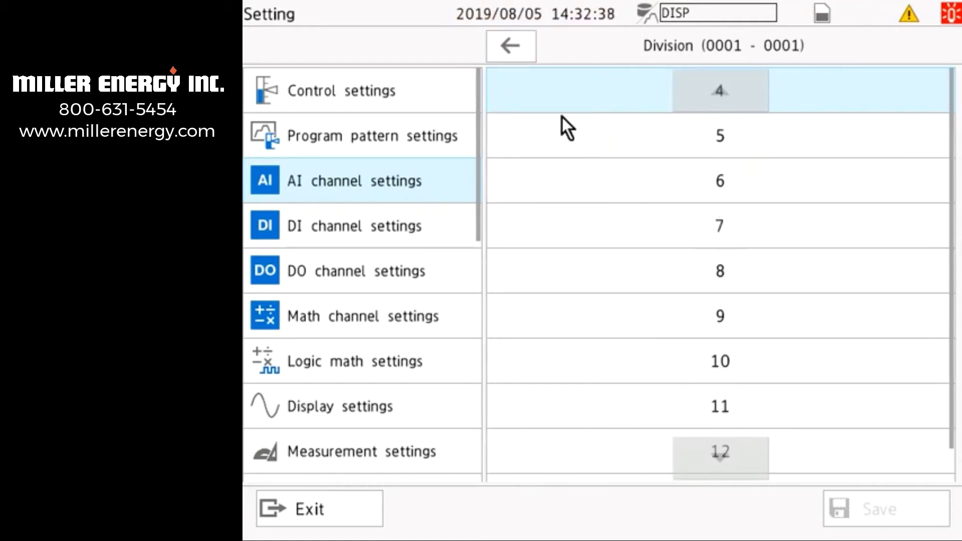
pyautogui.click(717, 271)
pyautogui.click(668, 182)
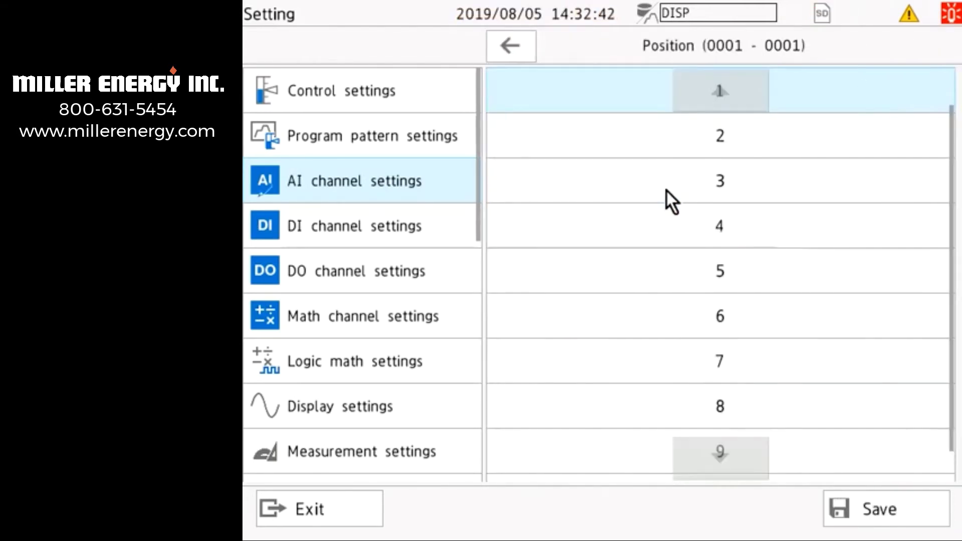
pyautogui.click(666, 188)
pyautogui.click(845, 500)
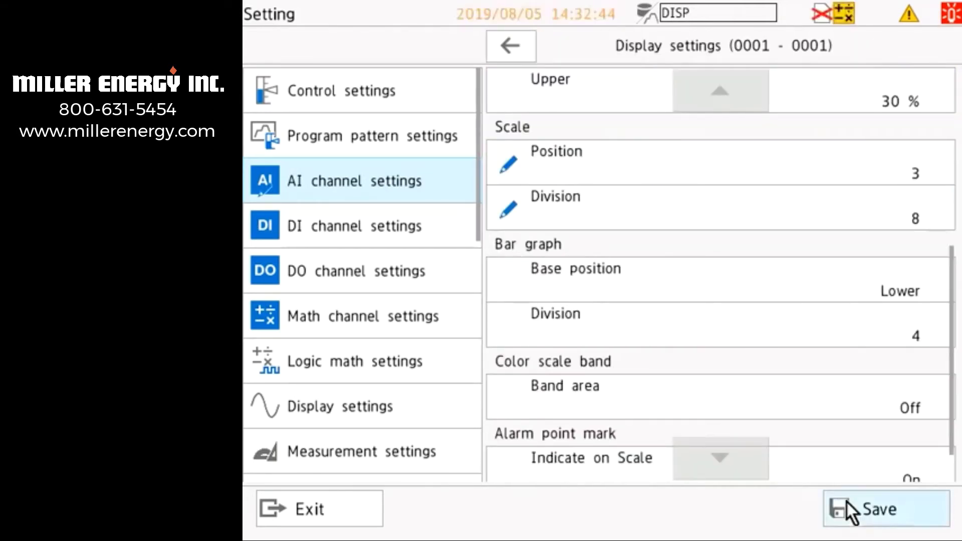
pyautogui.click(355, 501)
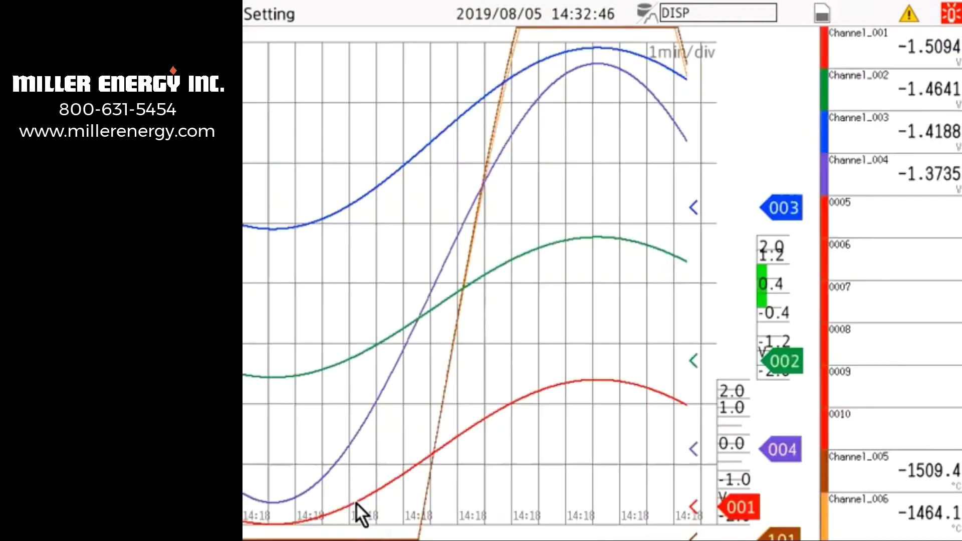
pyautogui.moveTo(736, 397); pyautogui.dragTo(801, 431)
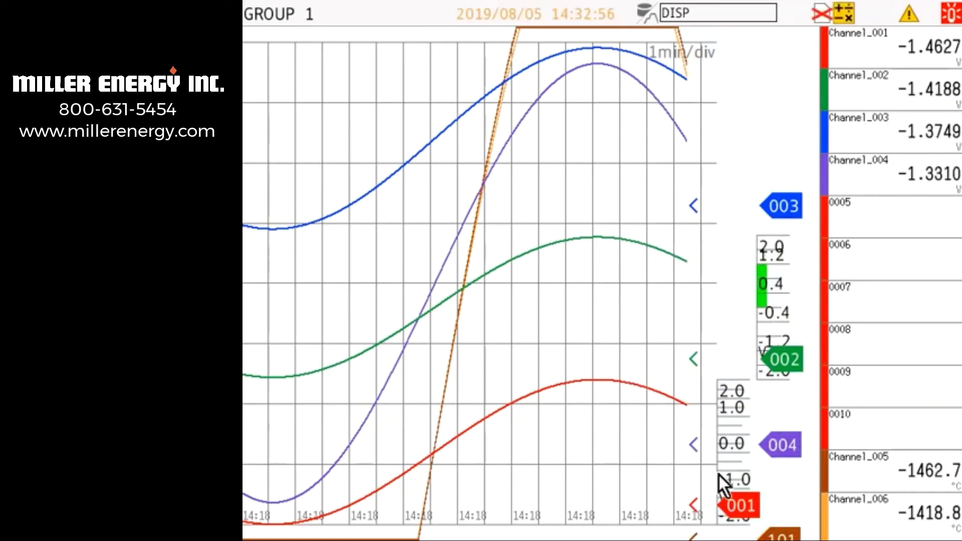
# Open AI channel 1's display settings and page down to the bar graph and alarm point mark
pyautogui.click(754, 511)
pyautogui.click(376, 321)
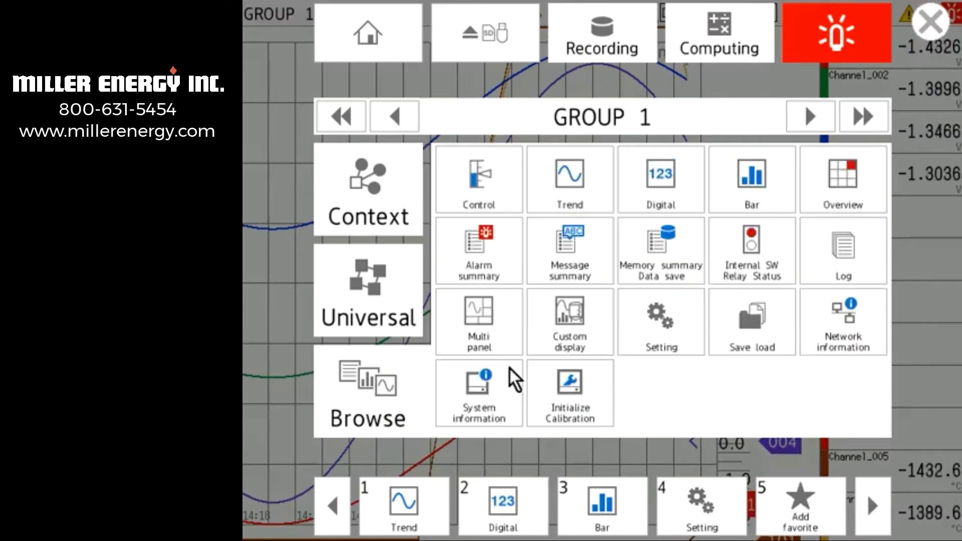
pyautogui.click(623, 345)
pyautogui.click(401, 182)
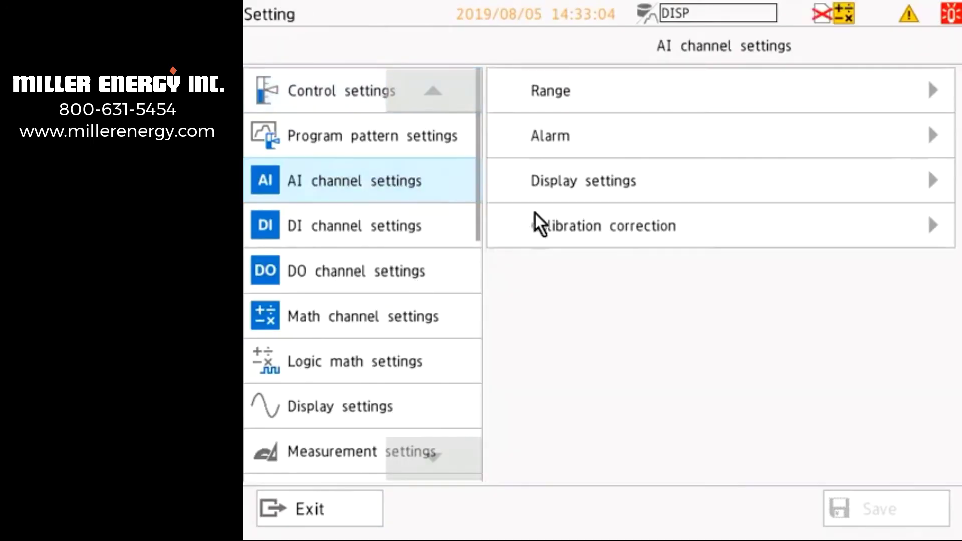
pyautogui.click(636, 183)
pyautogui.click(683, 461)
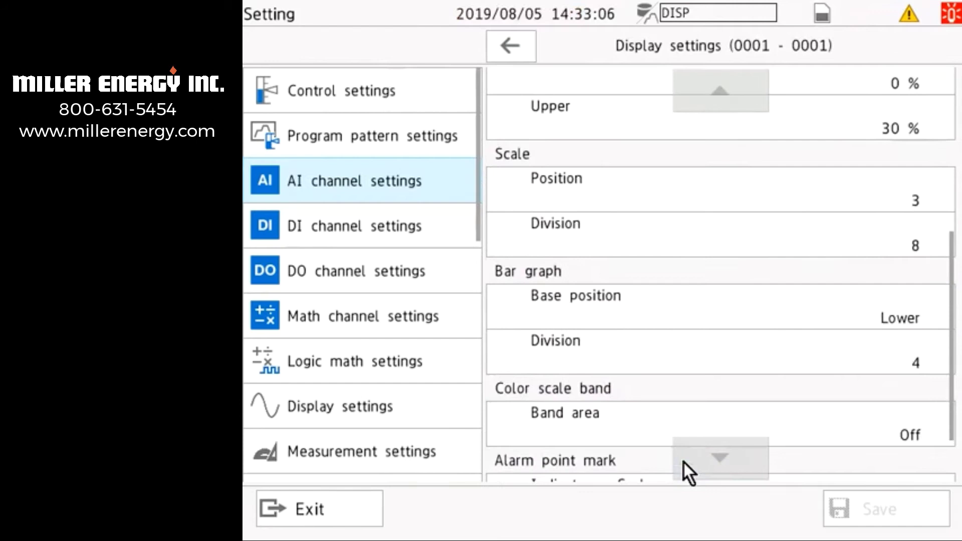
pyautogui.click(683, 461)
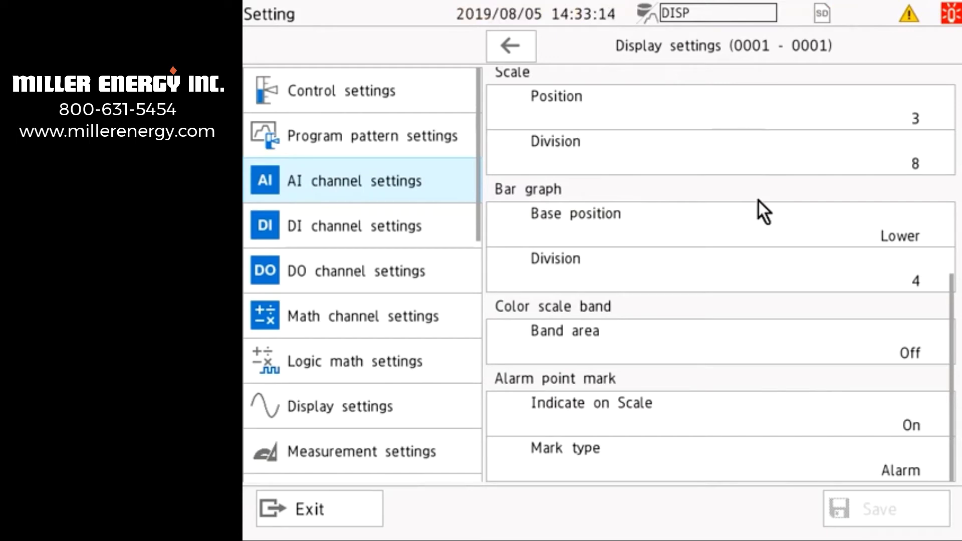
# Review bar graph base position (Lower) and division (4), leaving both unchanged, then back out
pyautogui.click(735, 221)
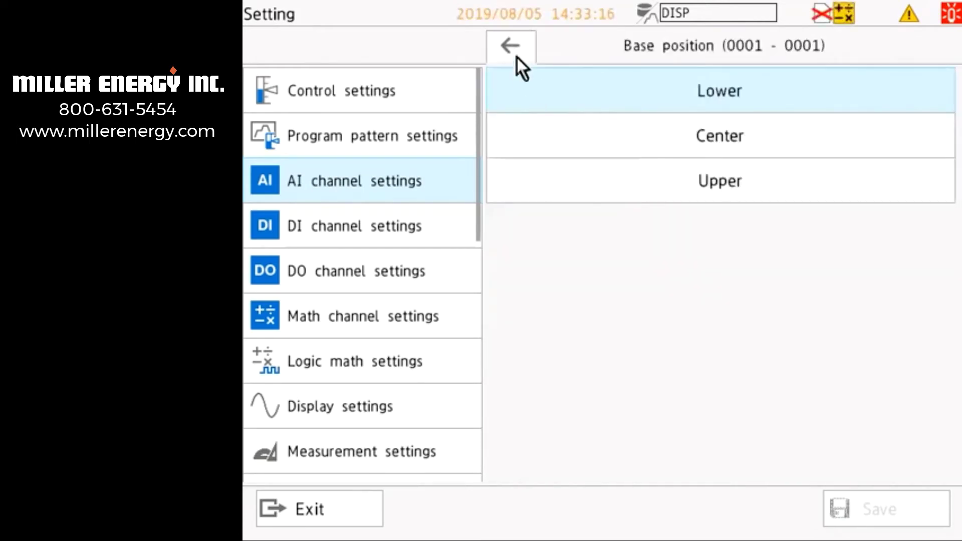
pyautogui.click(517, 56)
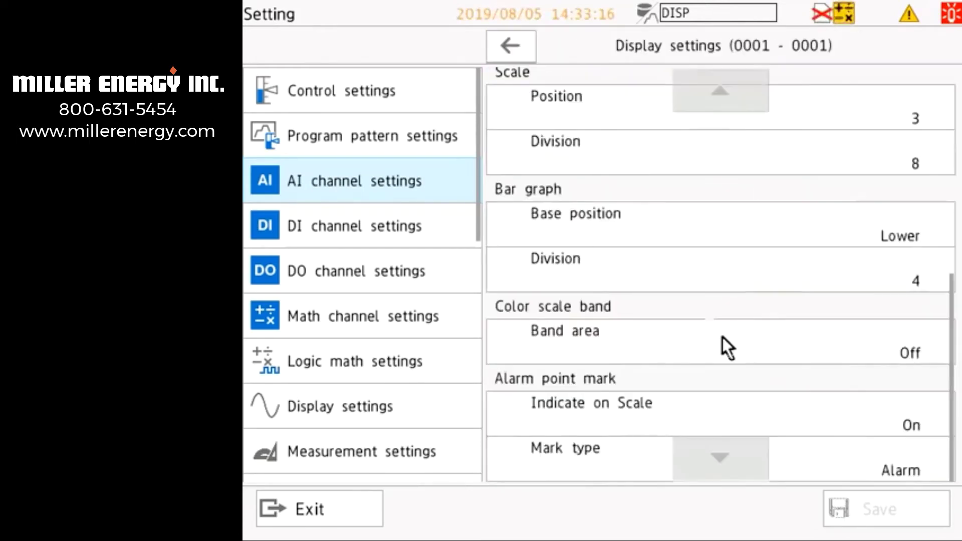
pyautogui.click(708, 275)
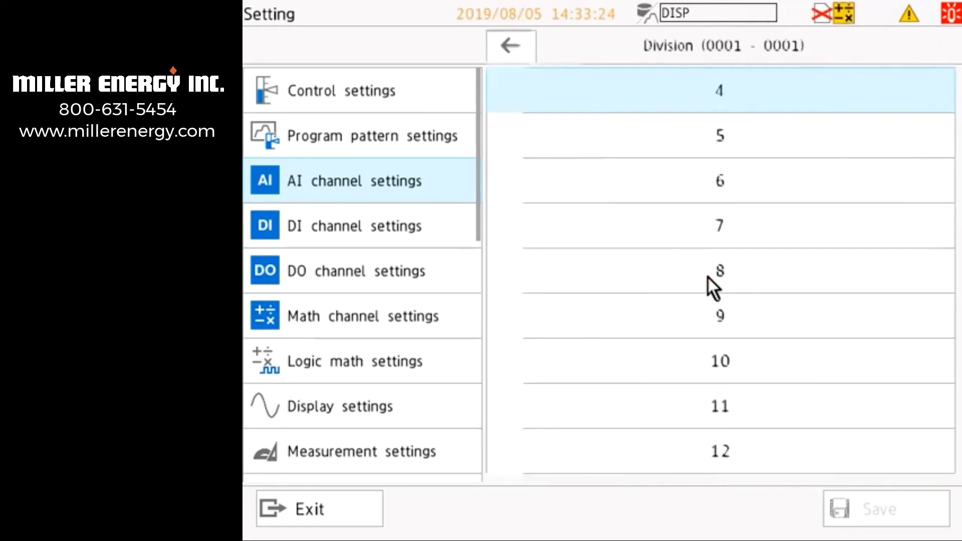
pyautogui.click(527, 39)
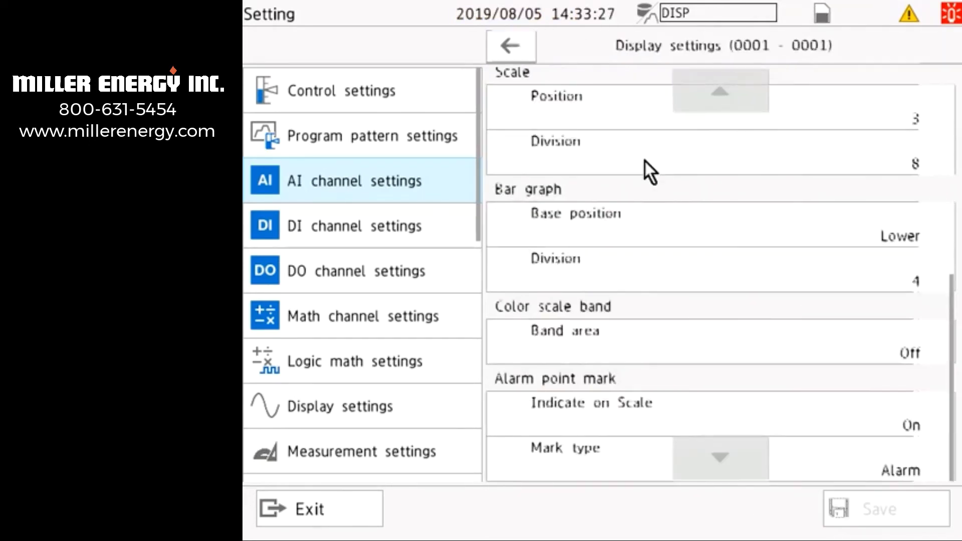
pyautogui.click(672, 239)
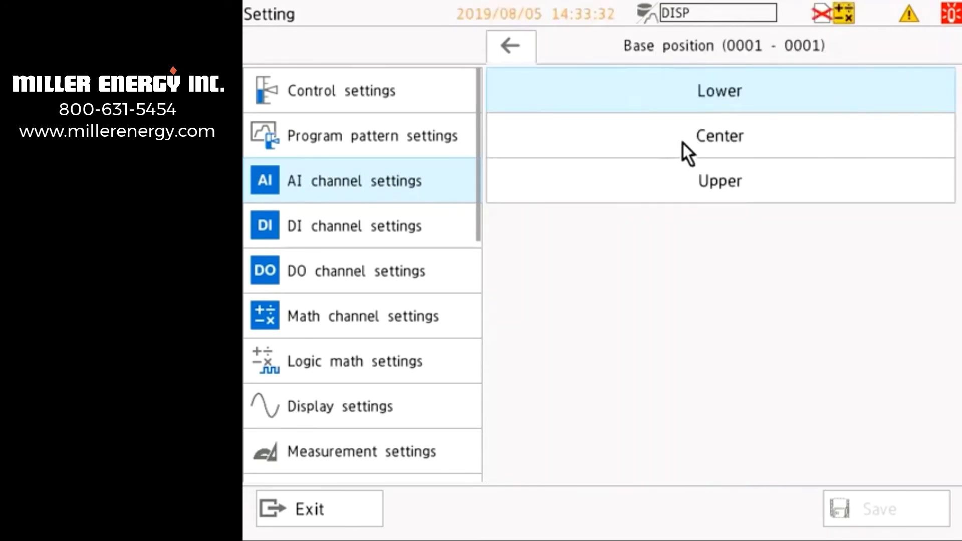
pyautogui.click(521, 45)
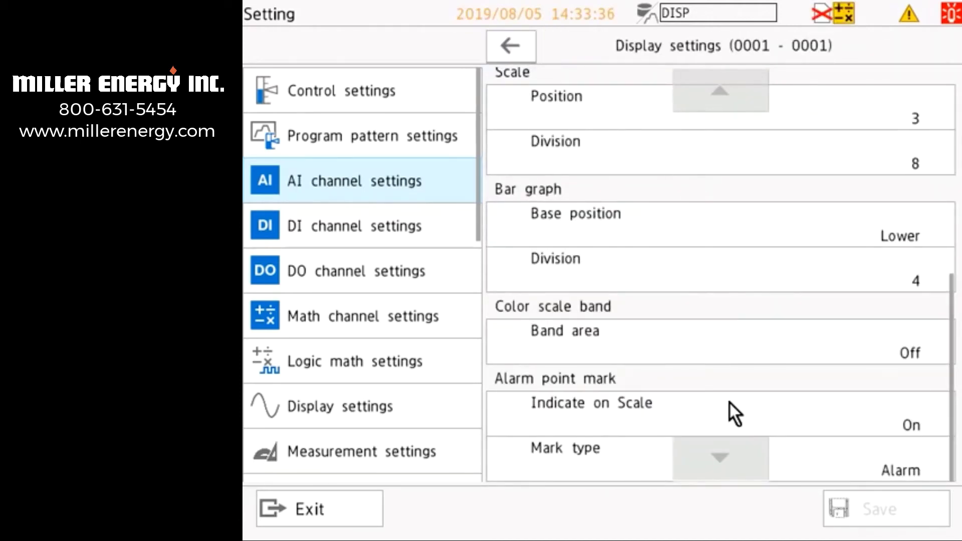
pyautogui.click(533, 53)
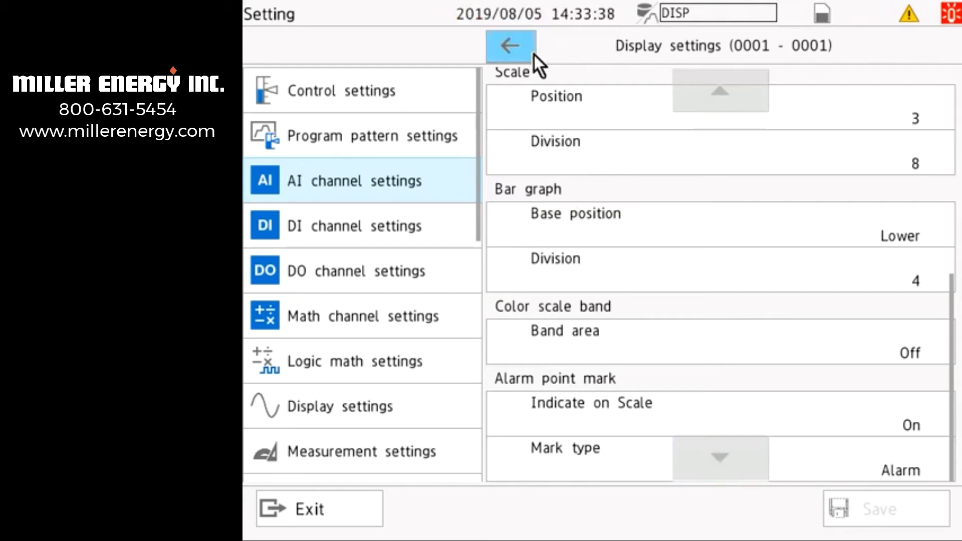
# Exit settings and show Group 1 as bar graphs of every channel
pyautogui.click(310, 516)
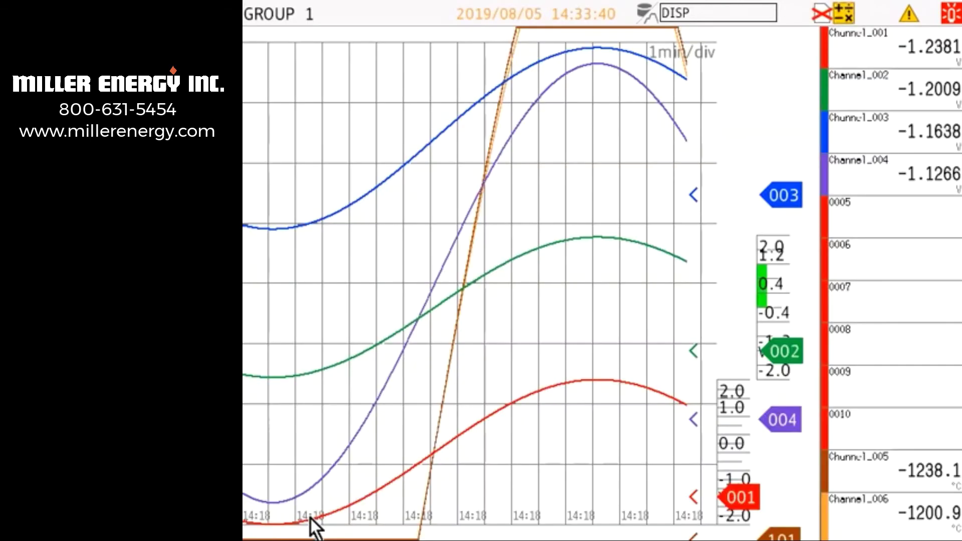
pyautogui.click(313, 525)
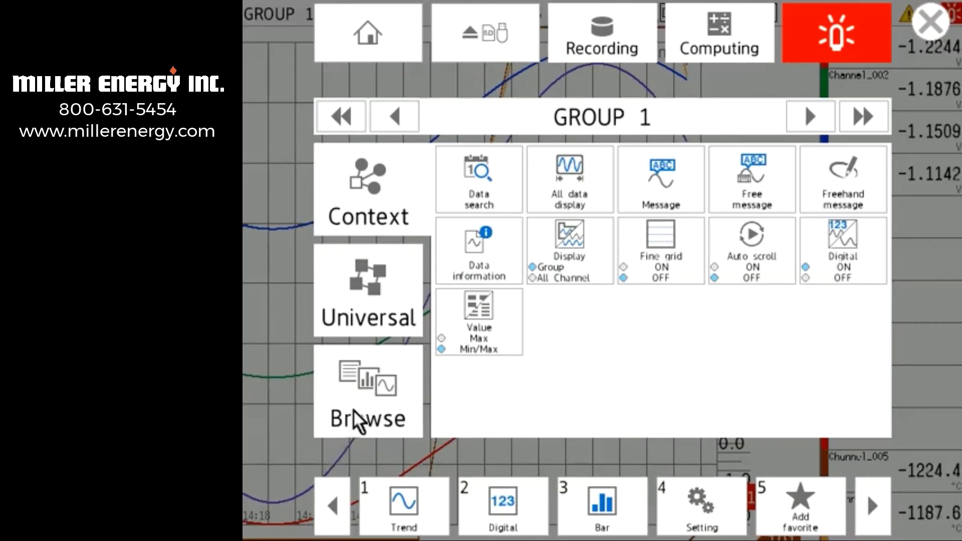
pyautogui.click(365, 385)
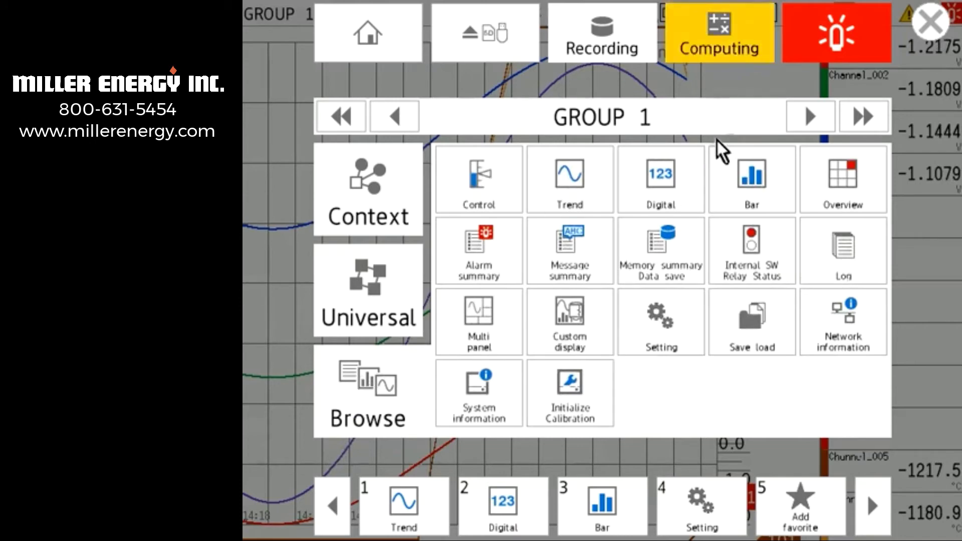
pyautogui.click(742, 175)
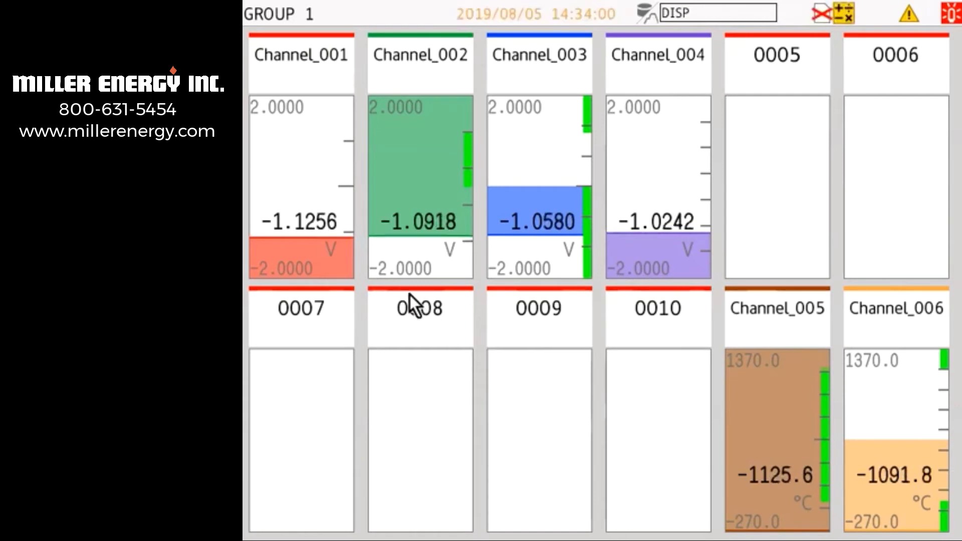
# Go to channel 0001's AI display settings and bring up the Band area choices Off, In, Out
pyautogui.click(620, 380)
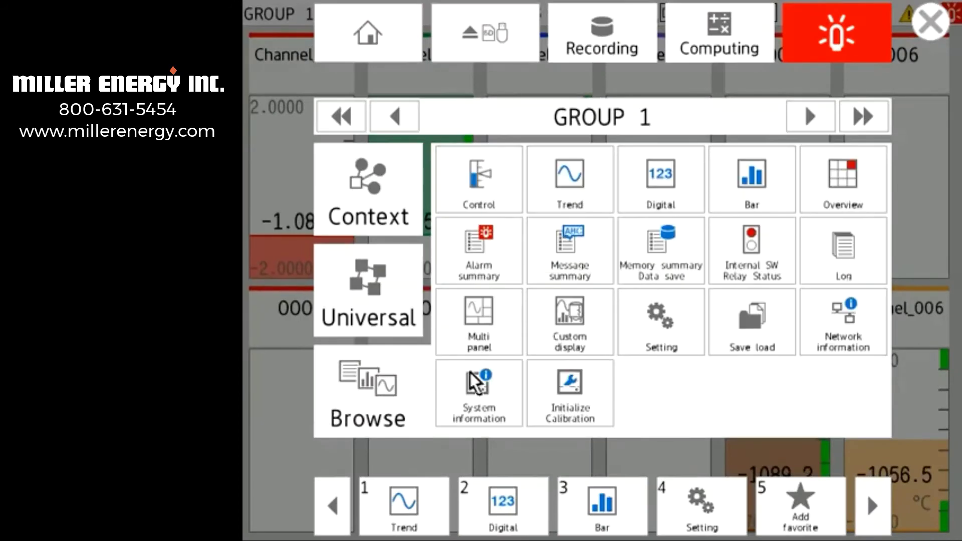
pyautogui.click(648, 344)
pyautogui.click(367, 198)
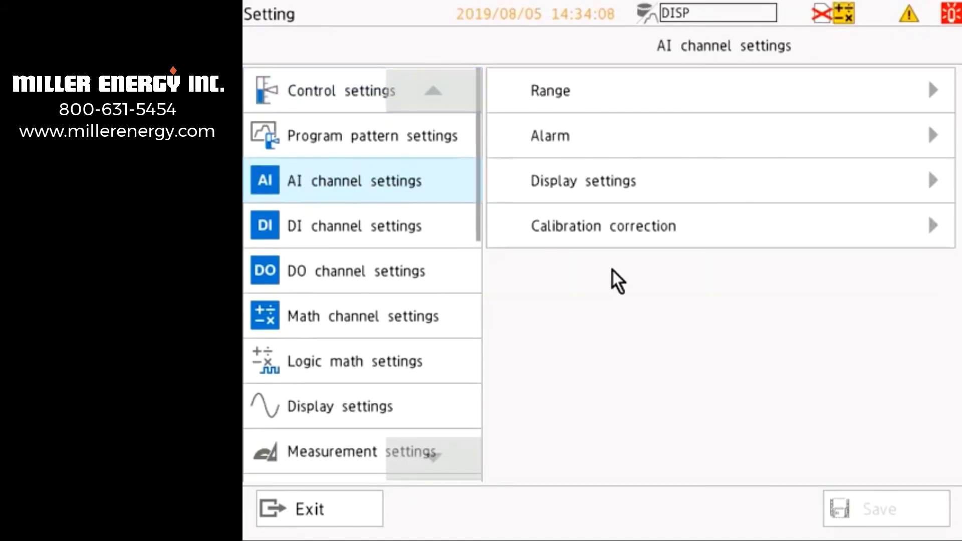
pyautogui.click(638, 184)
pyautogui.click(712, 448)
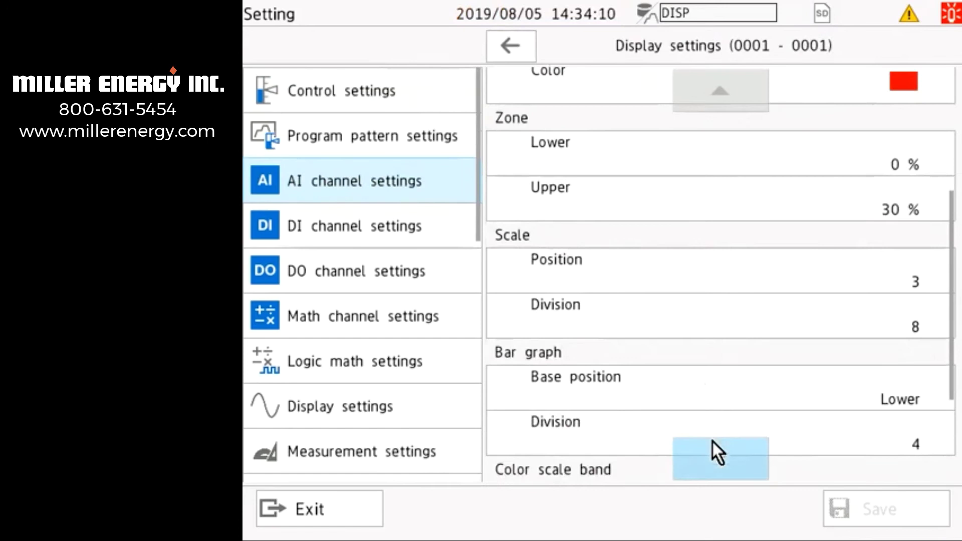
pyautogui.click(712, 448)
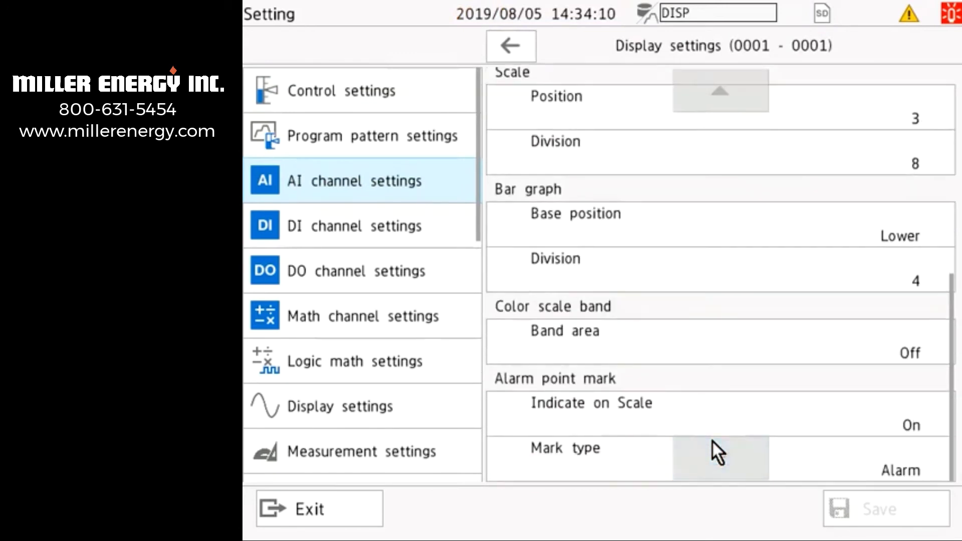
pyautogui.click(657, 362)
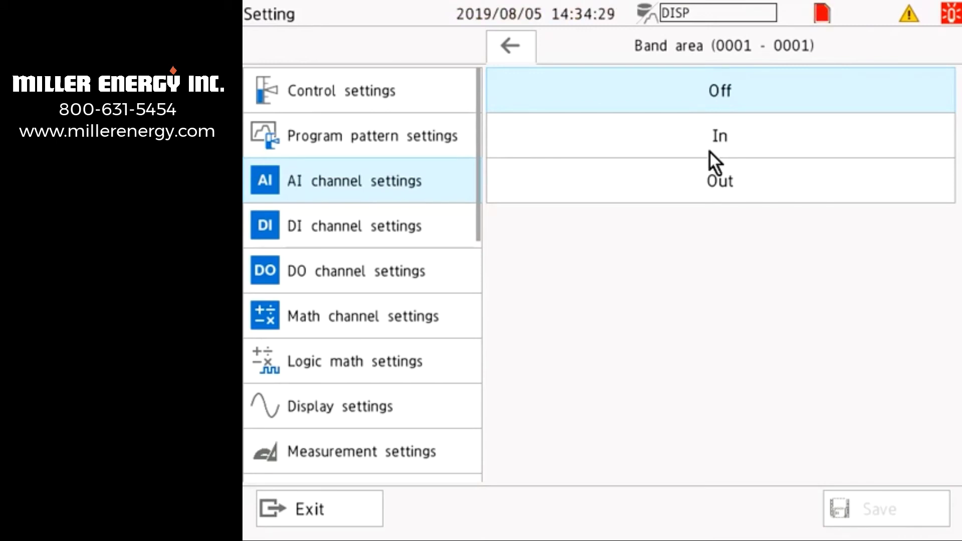
# Set channel 0001's band area to In (green, 0.0000–1.2000 V), save, and exit settings
pyautogui.click(708, 150)
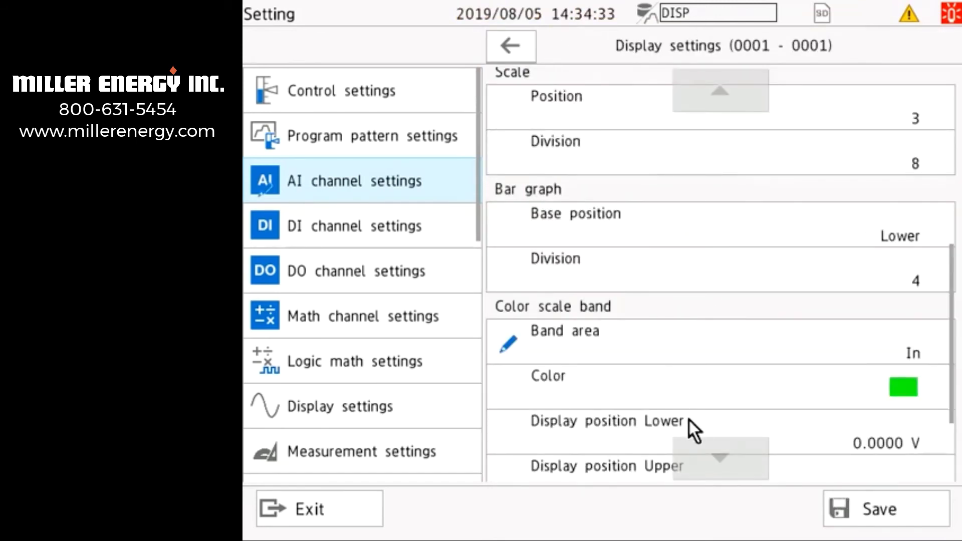
pyautogui.click(689, 443)
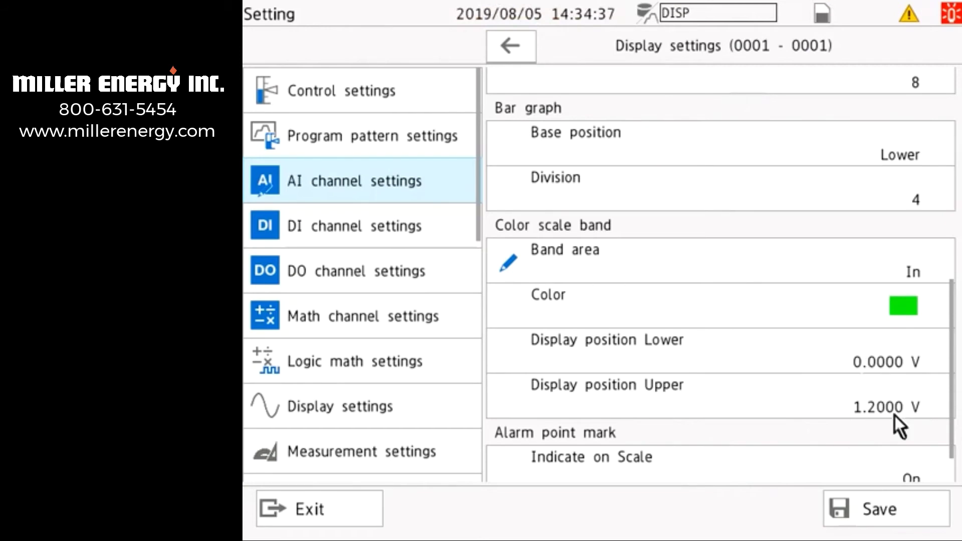
pyautogui.click(843, 496)
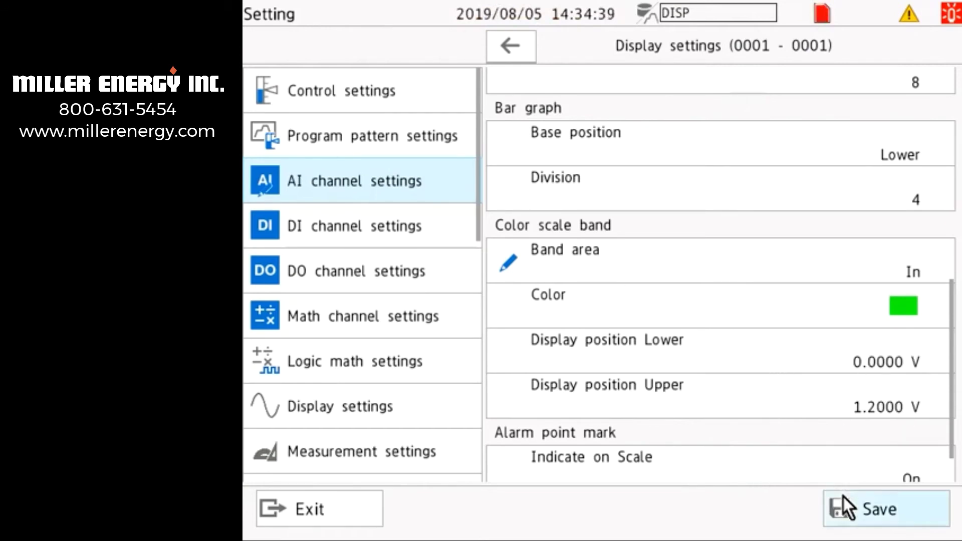
pyautogui.click(339, 513)
# Switch Group 1 to the trend display to see channel 001's green band on its scale
pyautogui.click(655, 393)
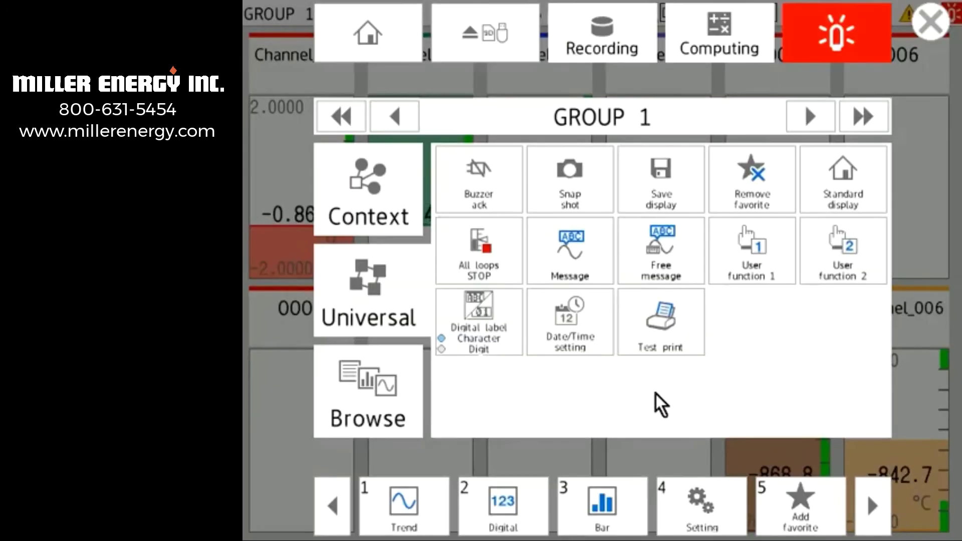
pyautogui.click(401, 380)
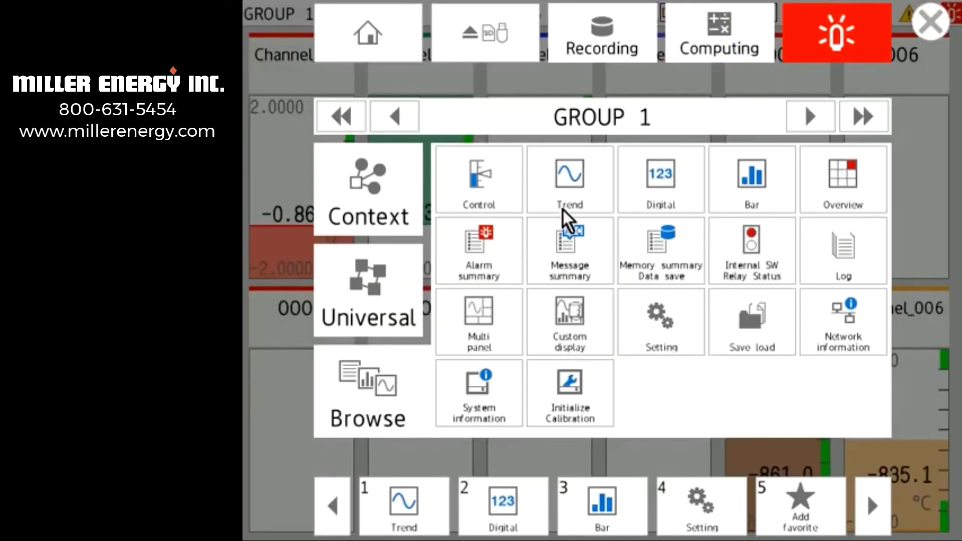
pyautogui.click(564, 181)
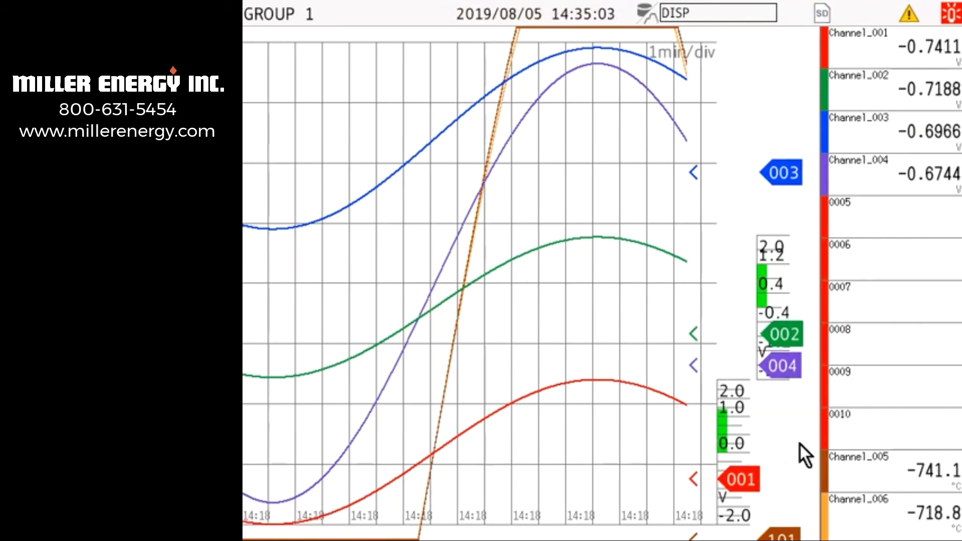
pyautogui.click(717, 467)
# Change channel 0001's band area to Out, save, and return to the trend display
pyautogui.click(417, 406)
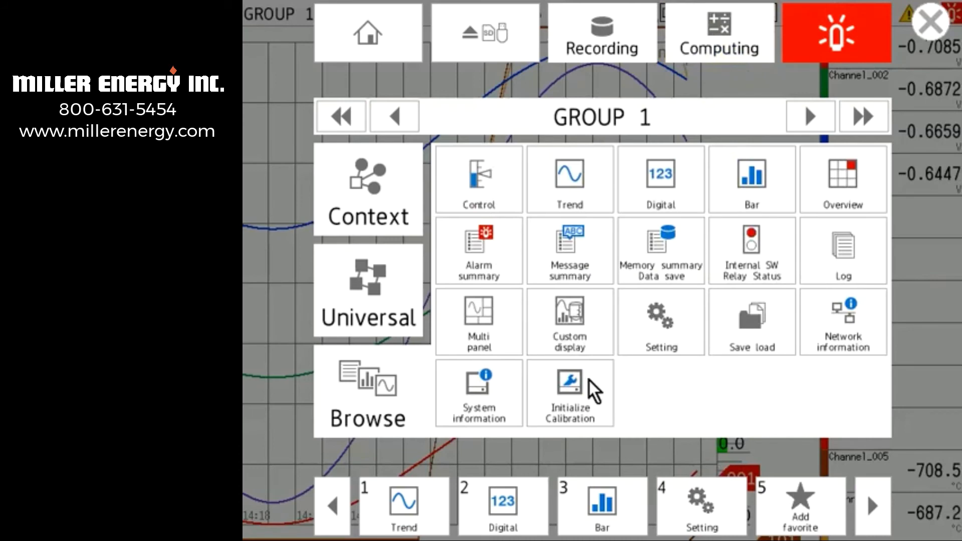
pyautogui.click(683, 351)
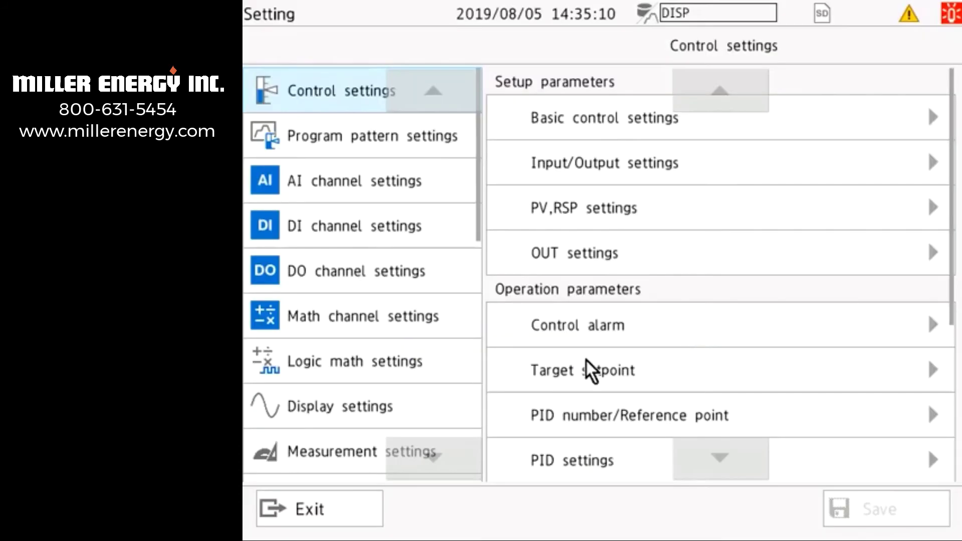
pyautogui.click(443, 187)
pyautogui.click(576, 196)
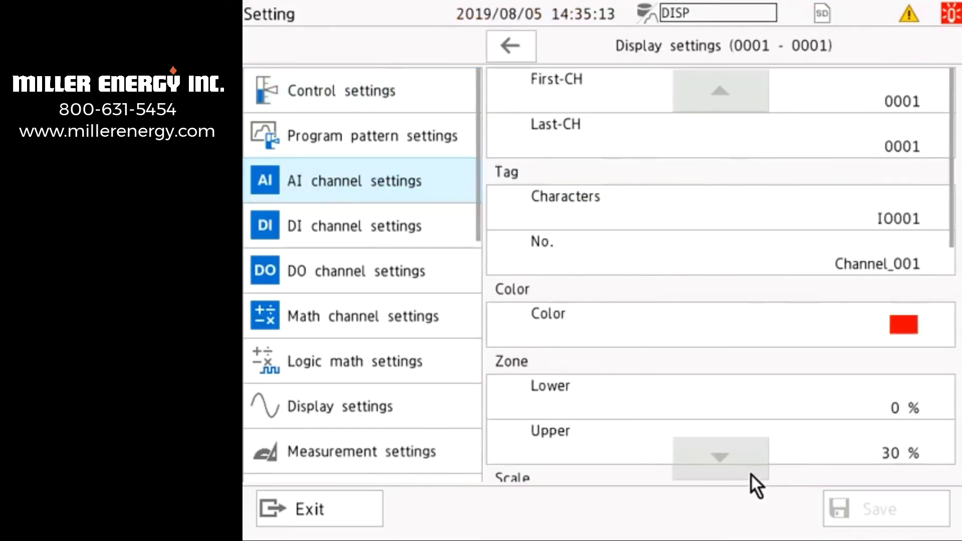
pyautogui.click(750, 473)
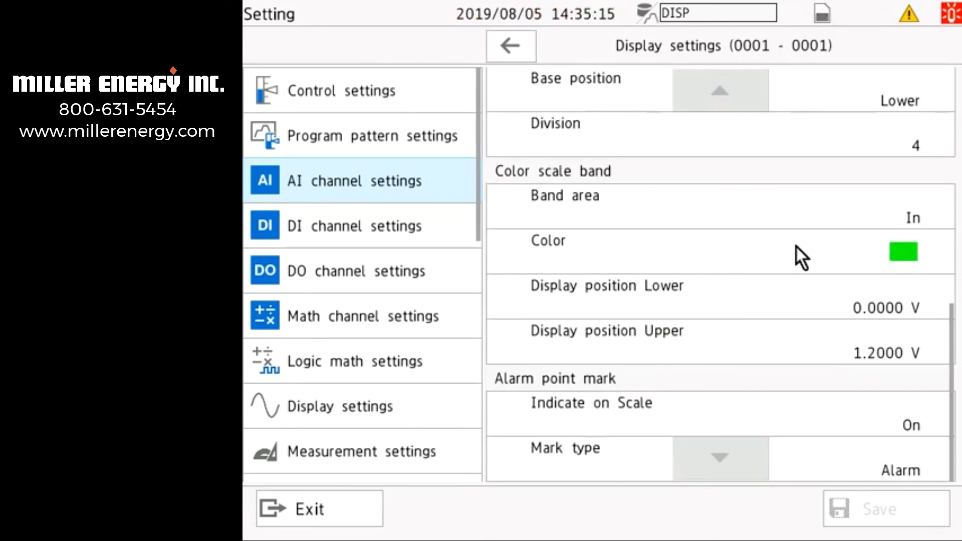
pyautogui.click(807, 200)
pyautogui.click(817, 178)
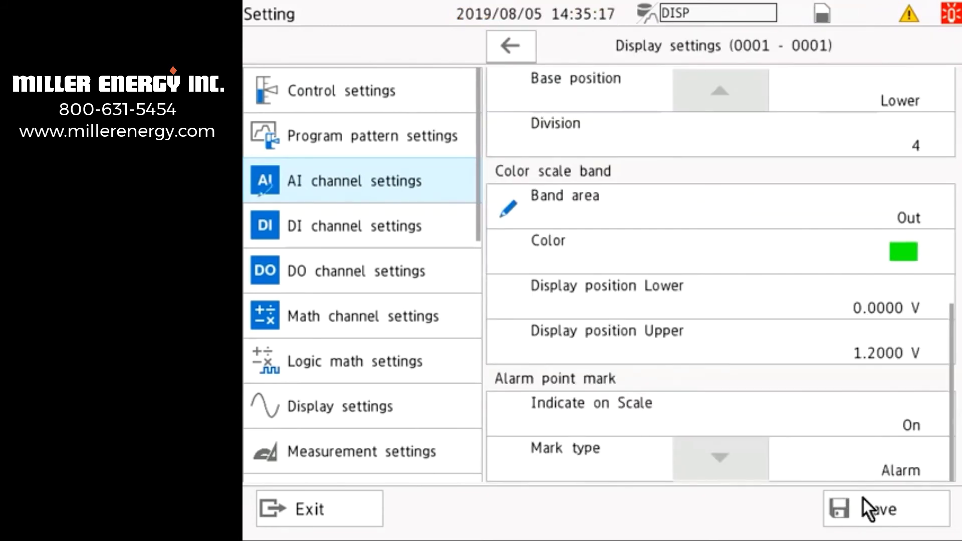
pyautogui.click(861, 497)
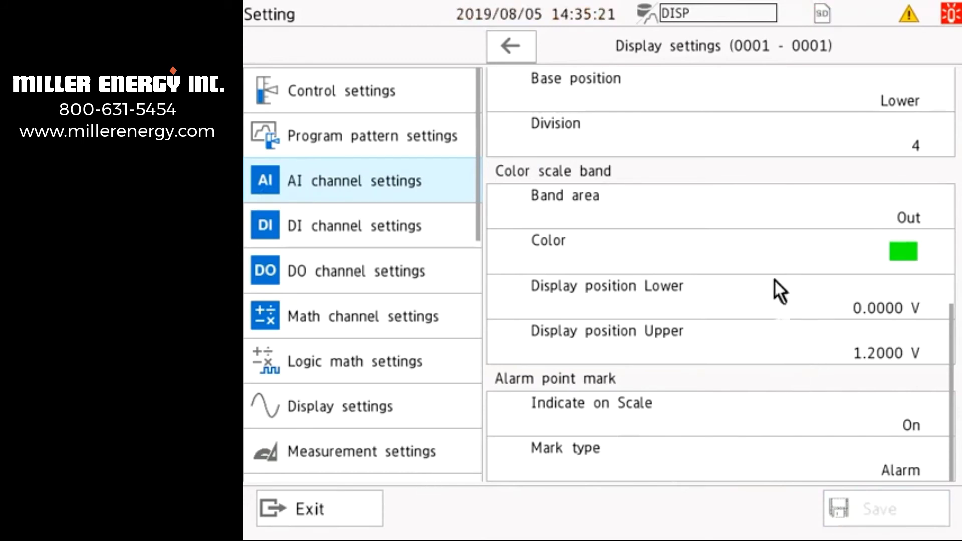
pyautogui.click(337, 521)
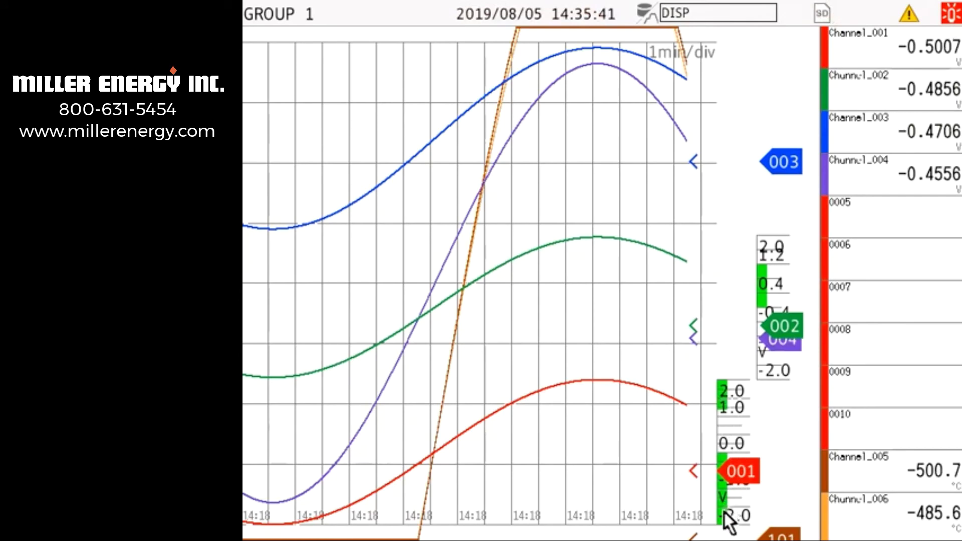
# Open channel 0001's AI display settings and page down to the band and alarm point mark
pyautogui.click(723, 467)
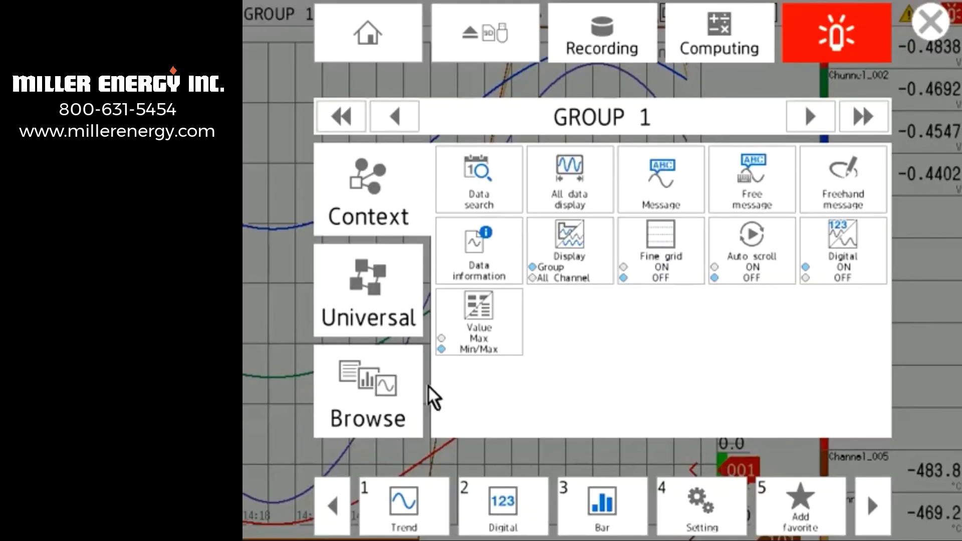
pyautogui.click(382, 415)
pyautogui.click(696, 349)
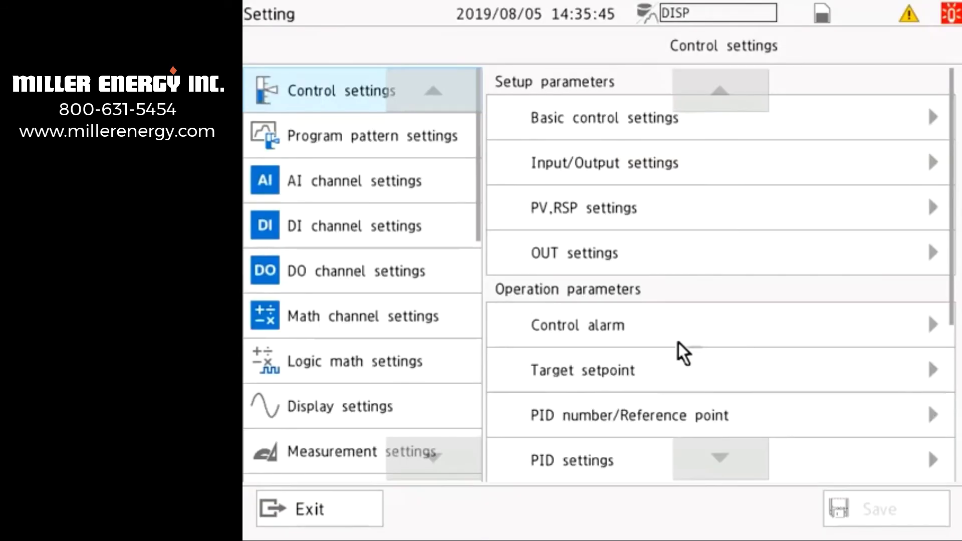
pyautogui.click(377, 181)
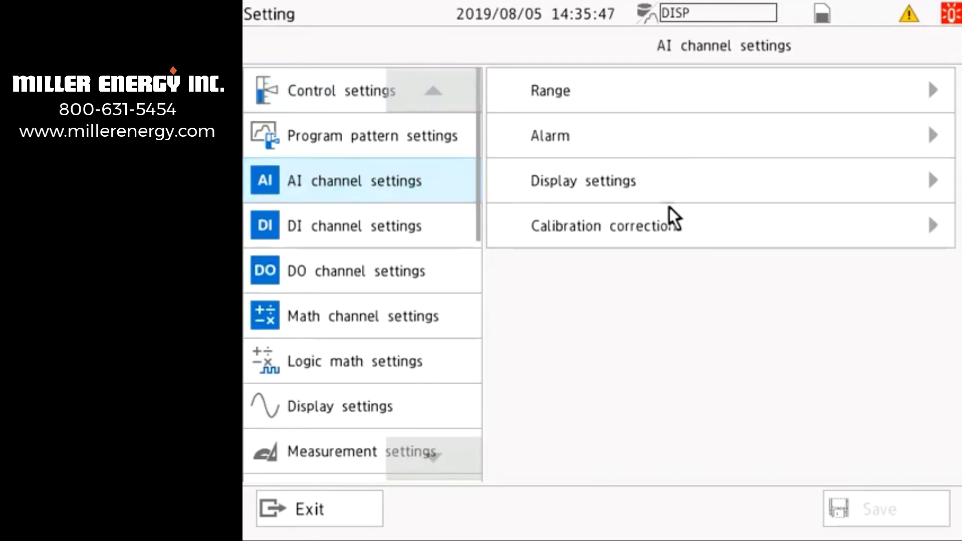
pyautogui.click(642, 182)
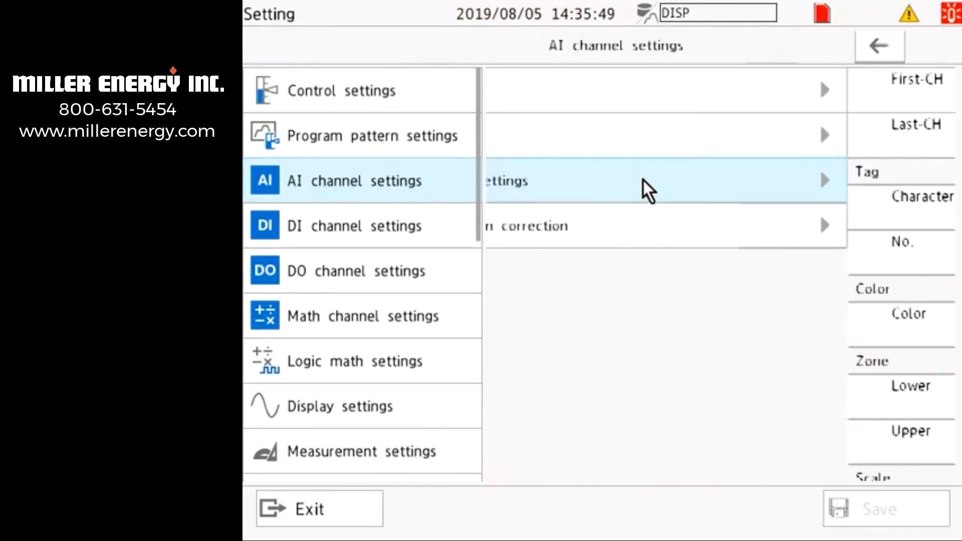
pyautogui.click(723, 449)
pyautogui.click(722, 452)
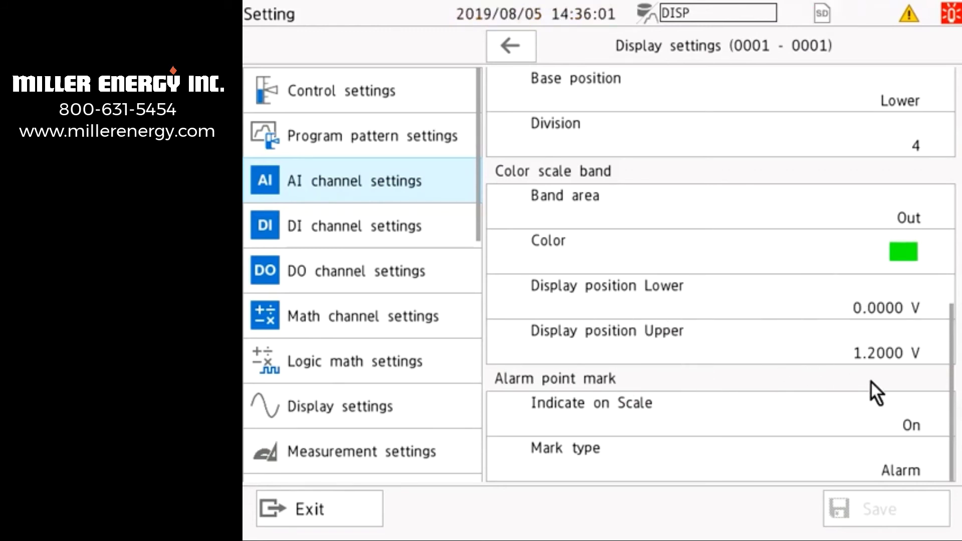
# Confirm band upper position 1.2000 V, alarm marks indicated On, and mark type Alarm
pyautogui.click(889, 339)
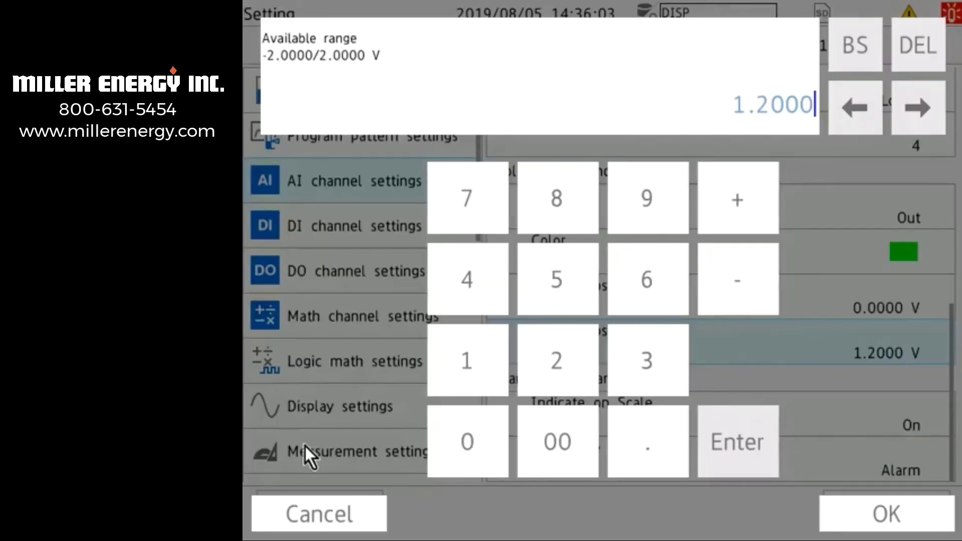
pyautogui.click(338, 506)
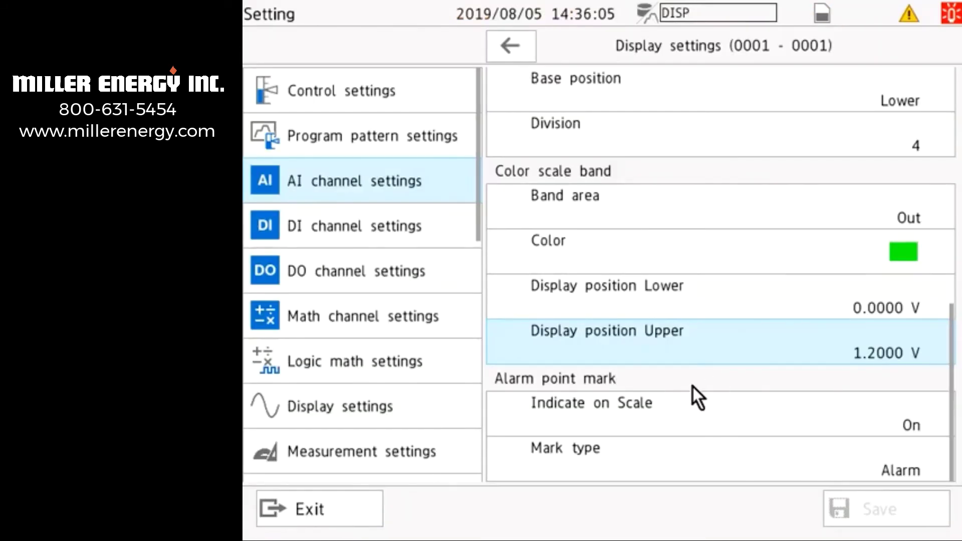
pyautogui.click(652, 399)
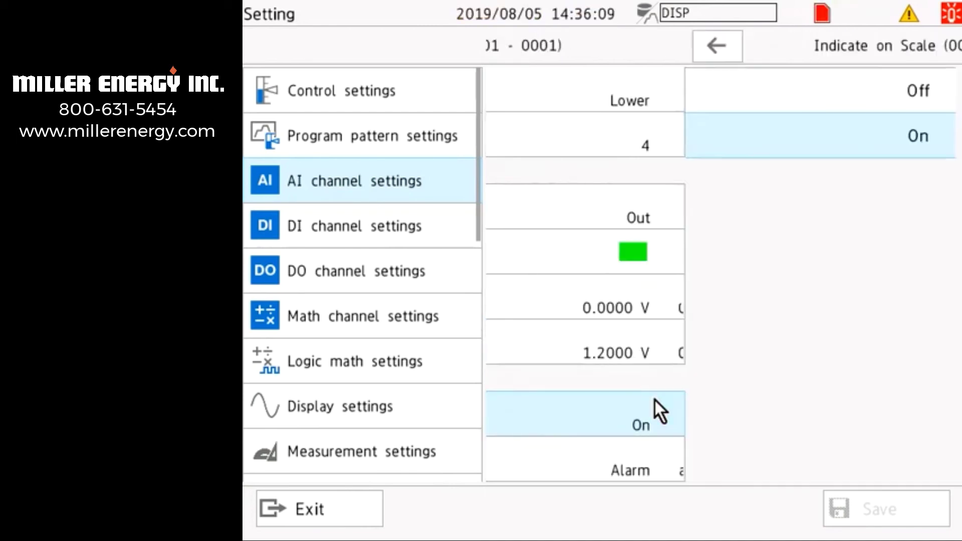
pyautogui.click(522, 56)
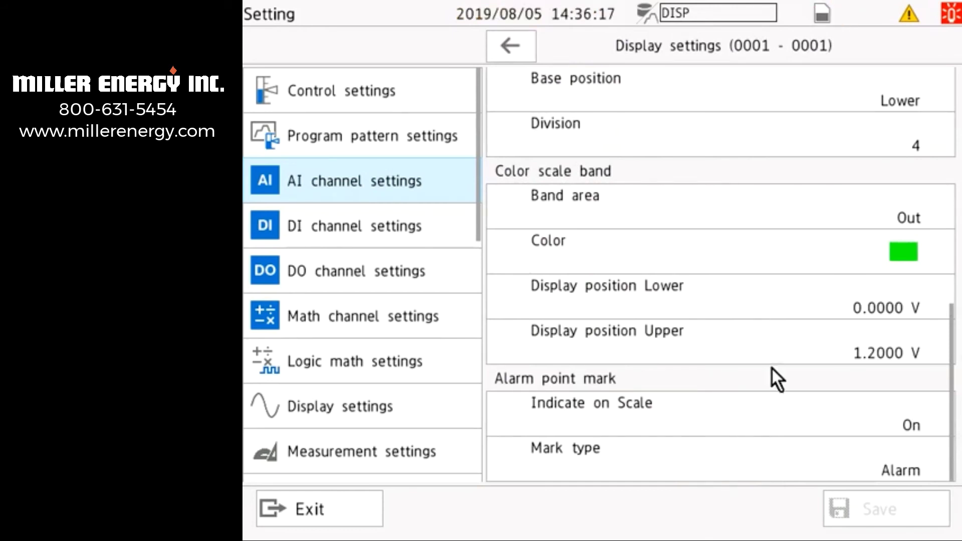
pyautogui.click(698, 443)
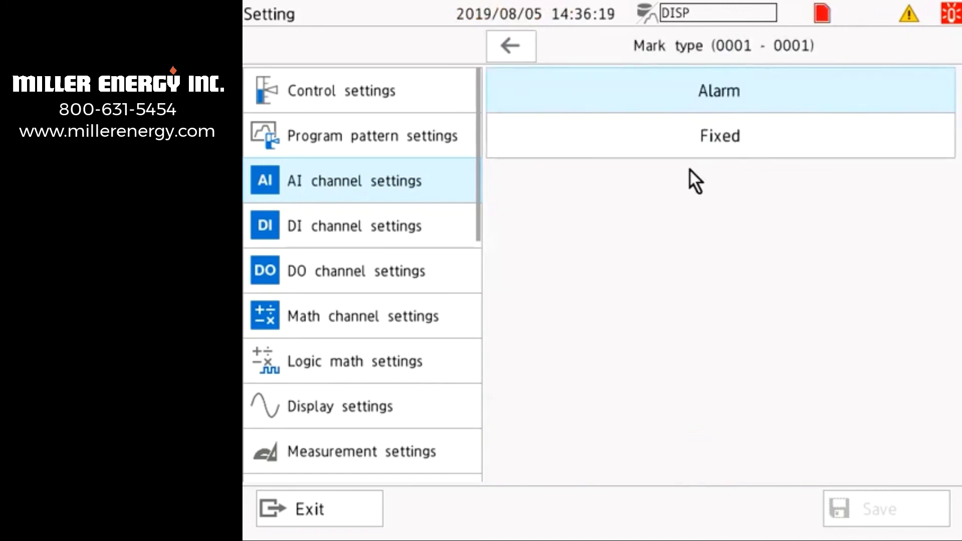
pyautogui.click(533, 60)
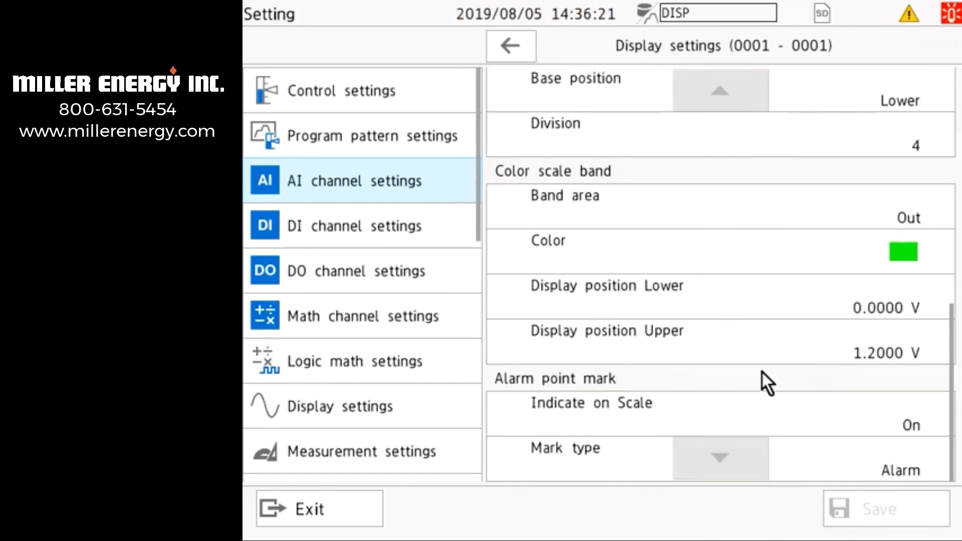
# Exit to the trend, then reopen AI display settings with the first channel kept at 0001
pyautogui.click(280, 519)
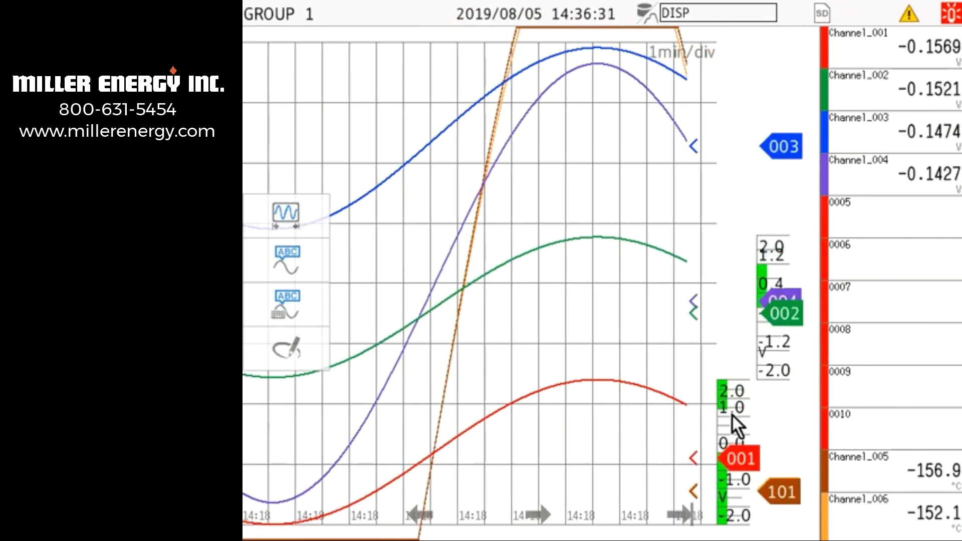
pyautogui.click(676, 399)
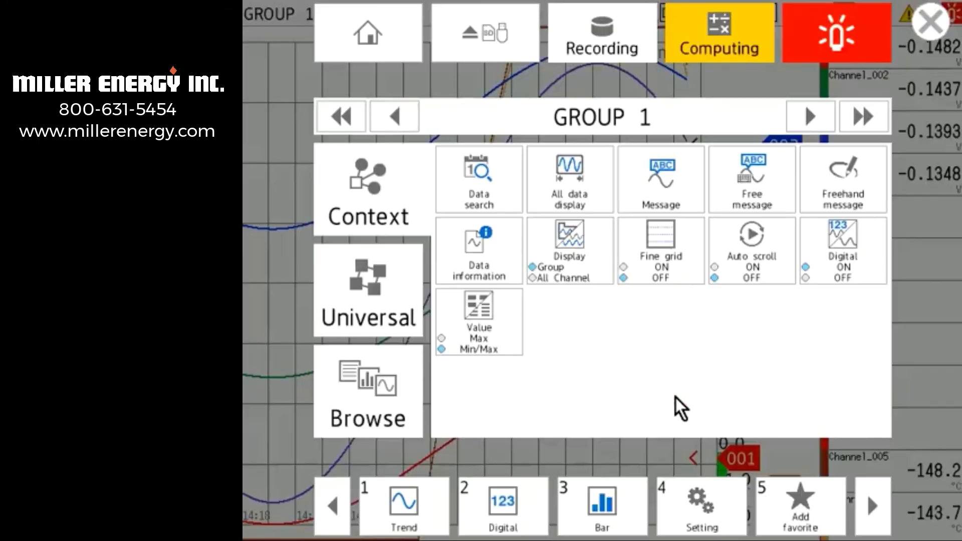
pyautogui.click(352, 389)
pyautogui.click(658, 349)
pyautogui.click(412, 195)
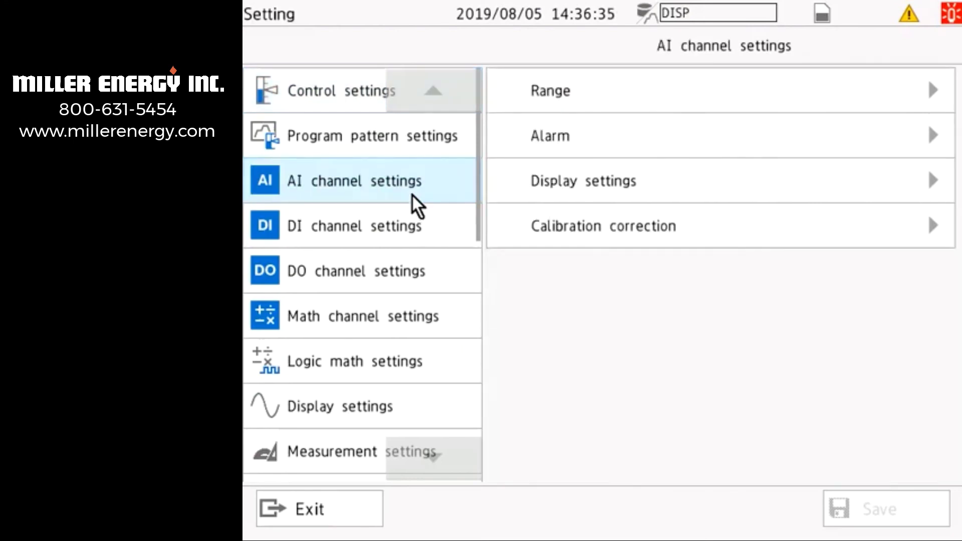
pyautogui.click(571, 195)
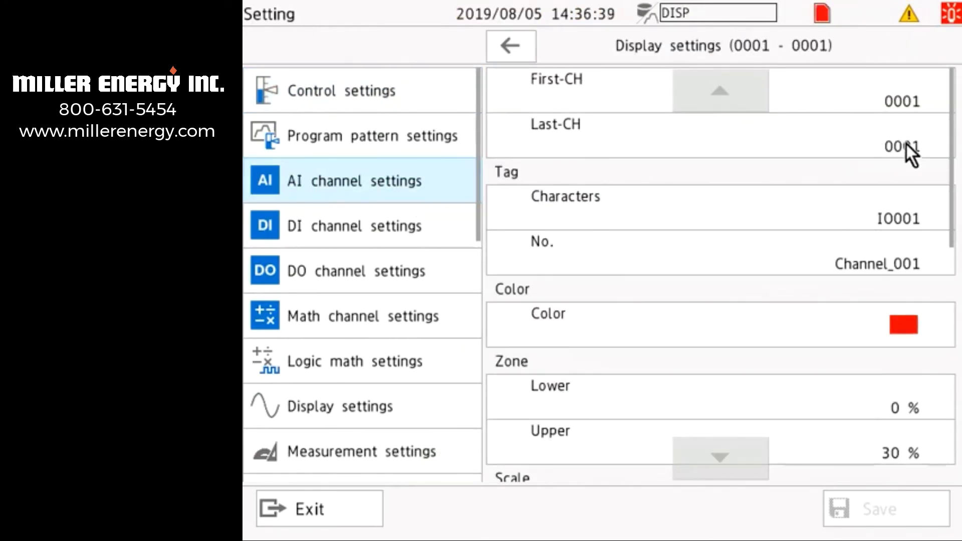
pyautogui.click(879, 92)
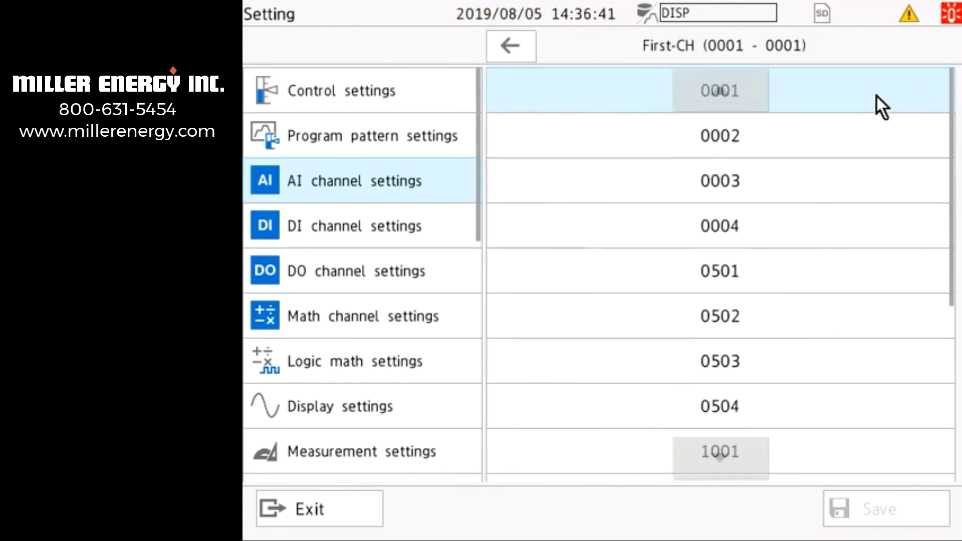
pyautogui.click(530, 51)
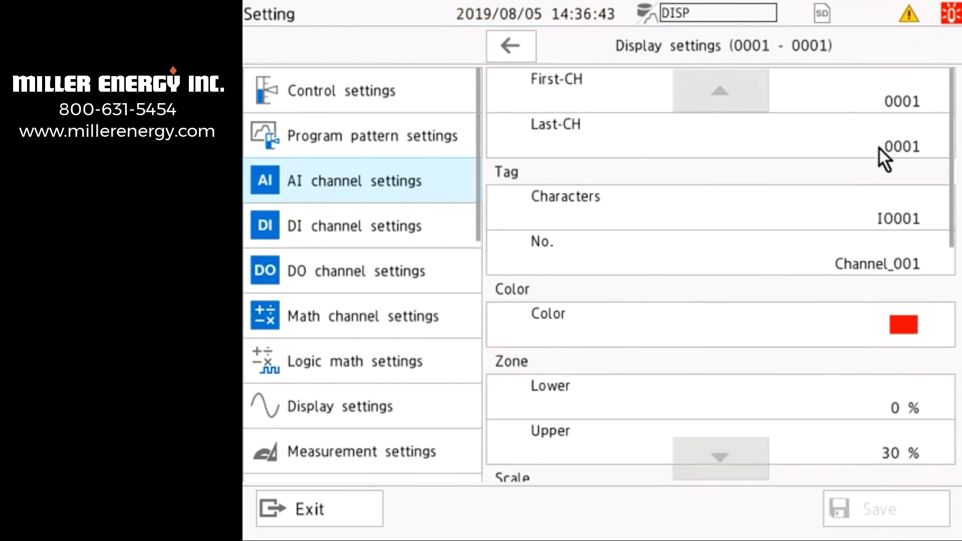
# Scroll through the AI display settings sections, then open the DI channel settings
pyautogui.click(690, 448)
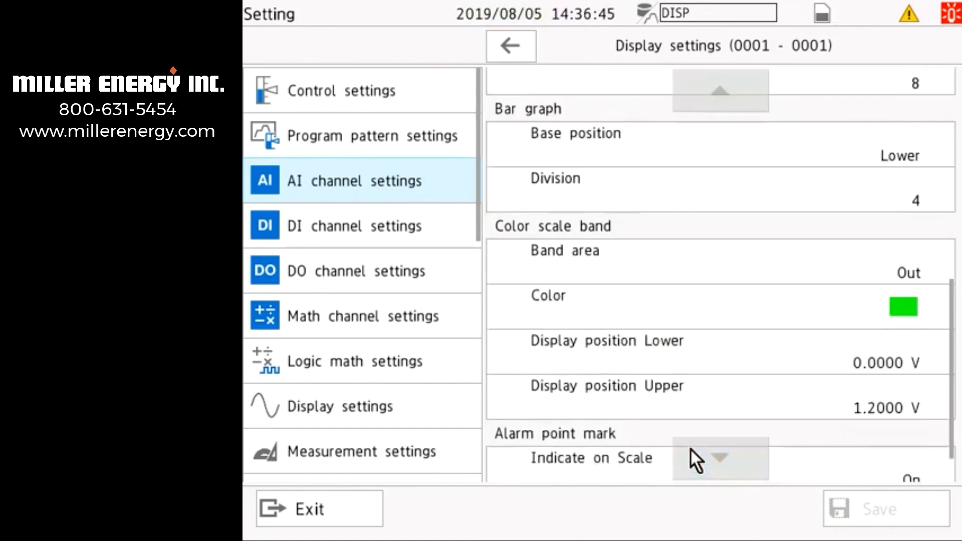
pyautogui.click(717, 73)
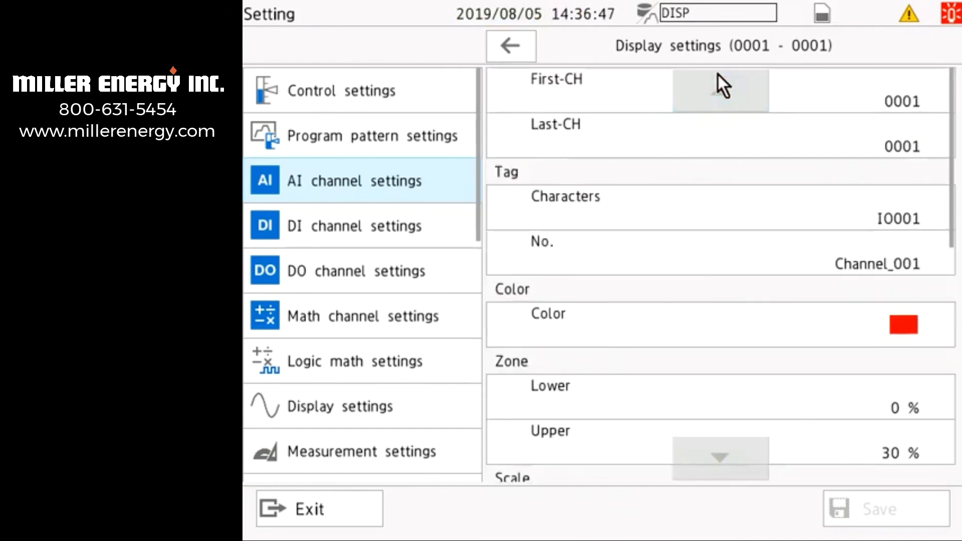
pyautogui.moveTo(757, 480); pyautogui.dragTo(744, 421)
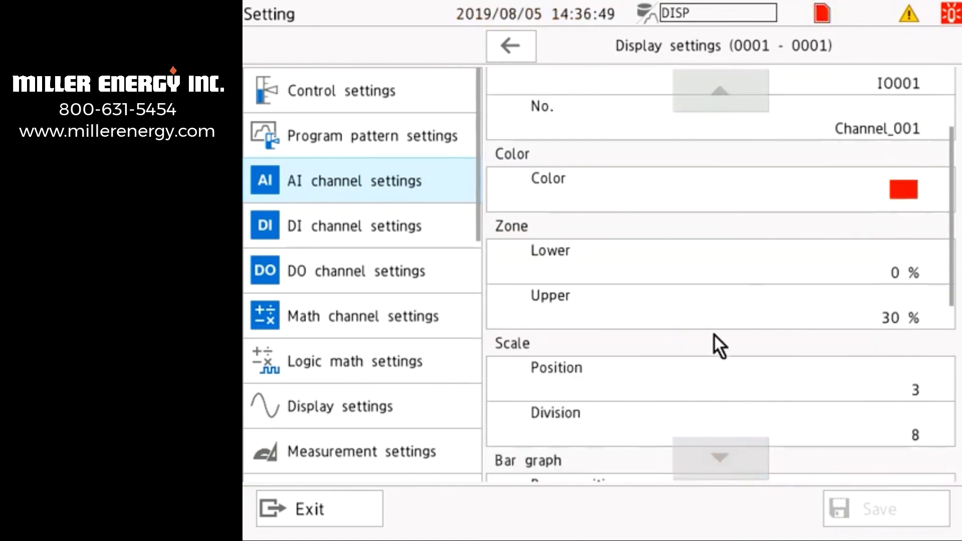
pyautogui.click(715, 471)
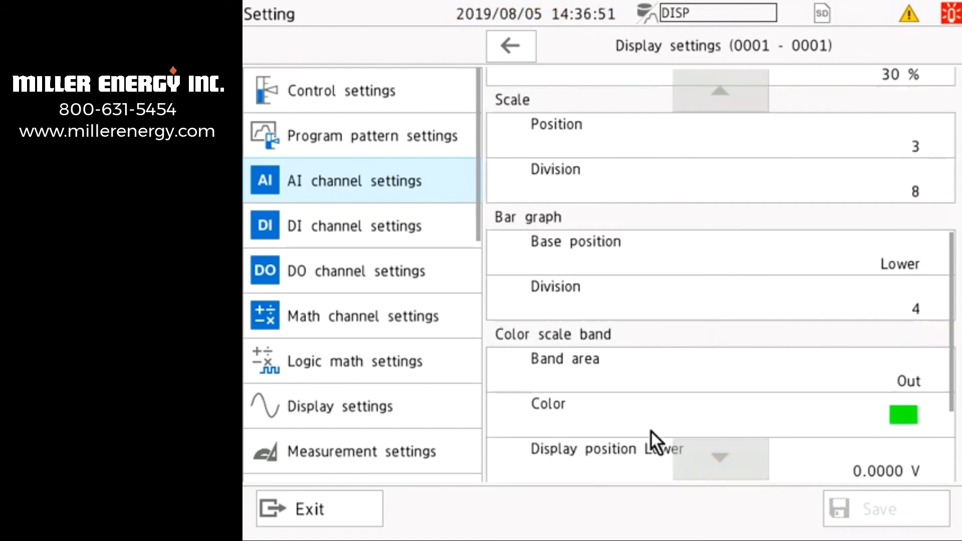
pyautogui.click(713, 470)
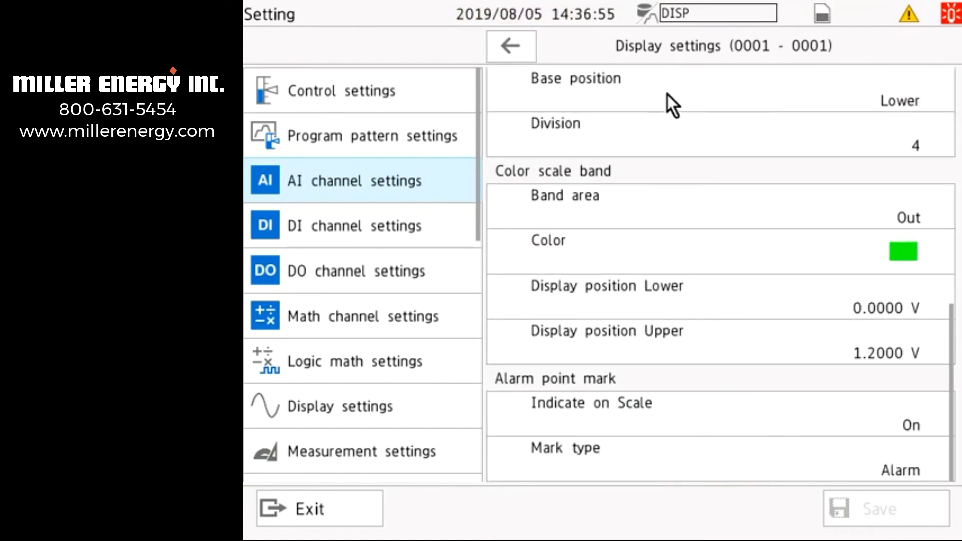
pyautogui.moveTo(711, 85); pyautogui.dragTo(774, 477)
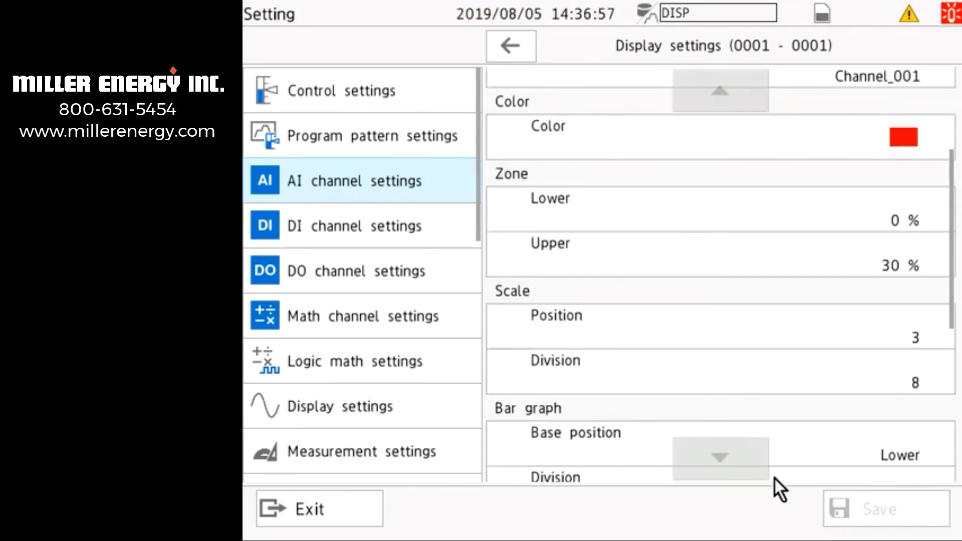
pyautogui.click(385, 223)
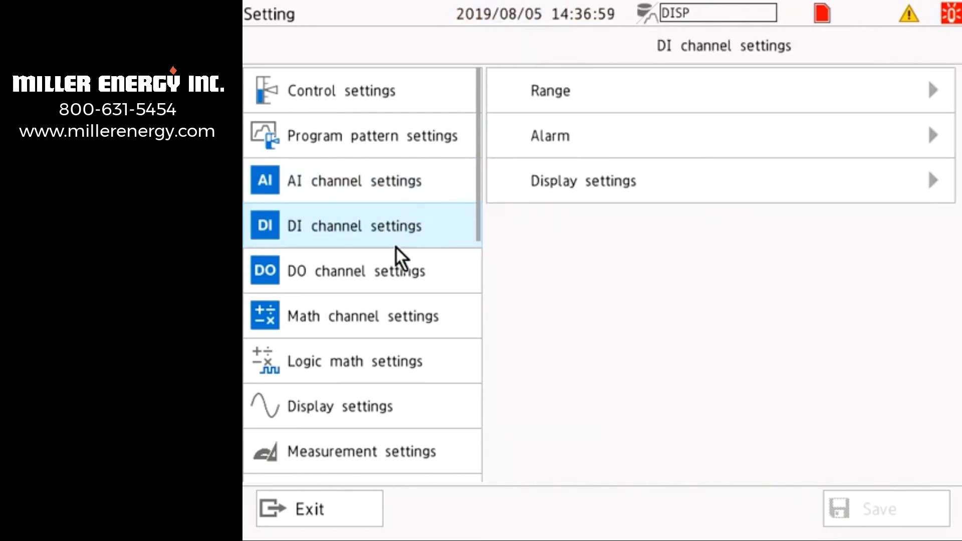
# Check the DI, DO and Math channel display settings, then exit to the GROUP 1 trend
pyautogui.click(592, 196)
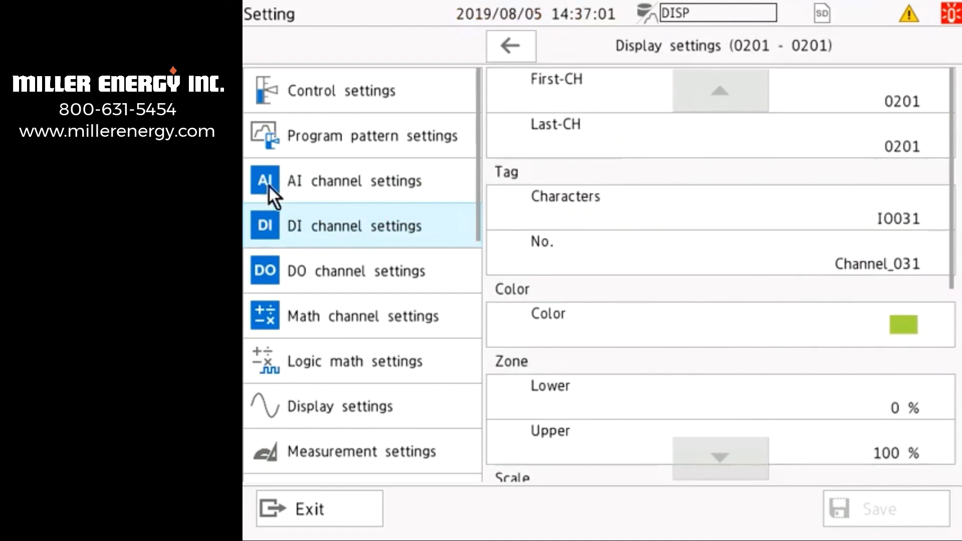
pyautogui.click(308, 287)
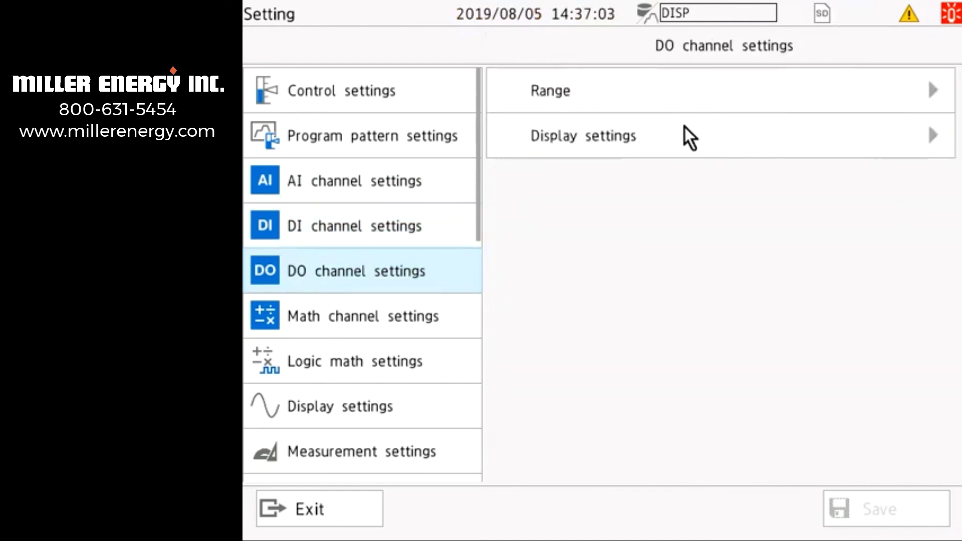
pyautogui.click(336, 332)
pyautogui.click(609, 181)
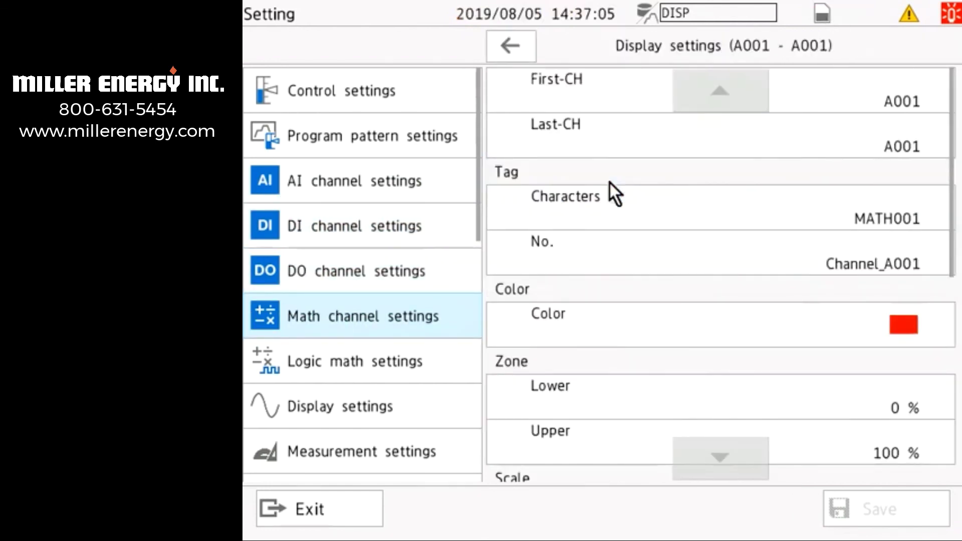
pyautogui.click(695, 443)
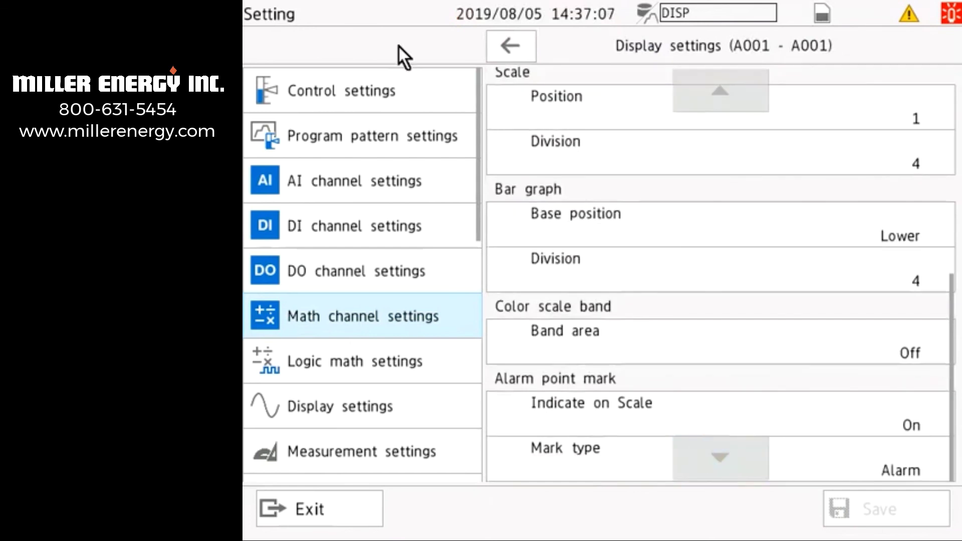
pyautogui.click(501, 45)
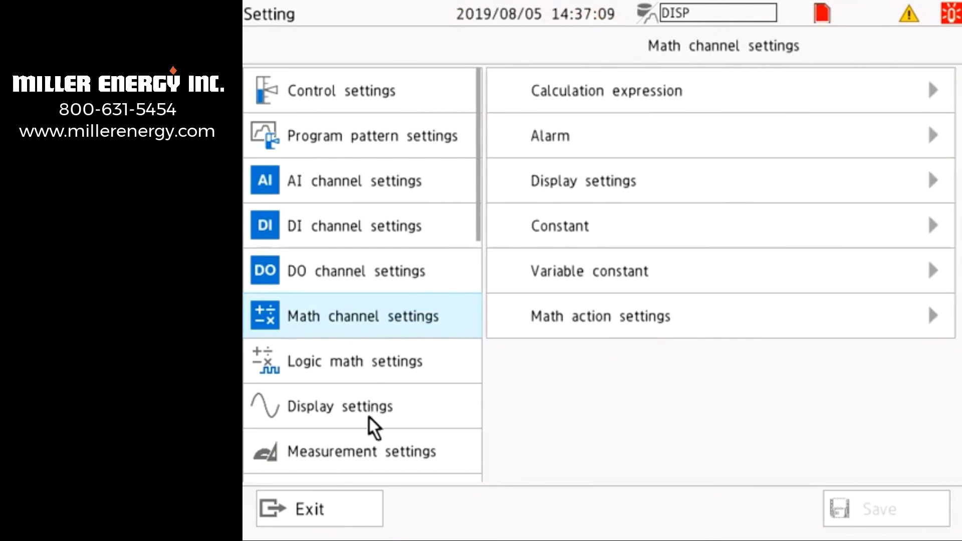
pyautogui.click(346, 508)
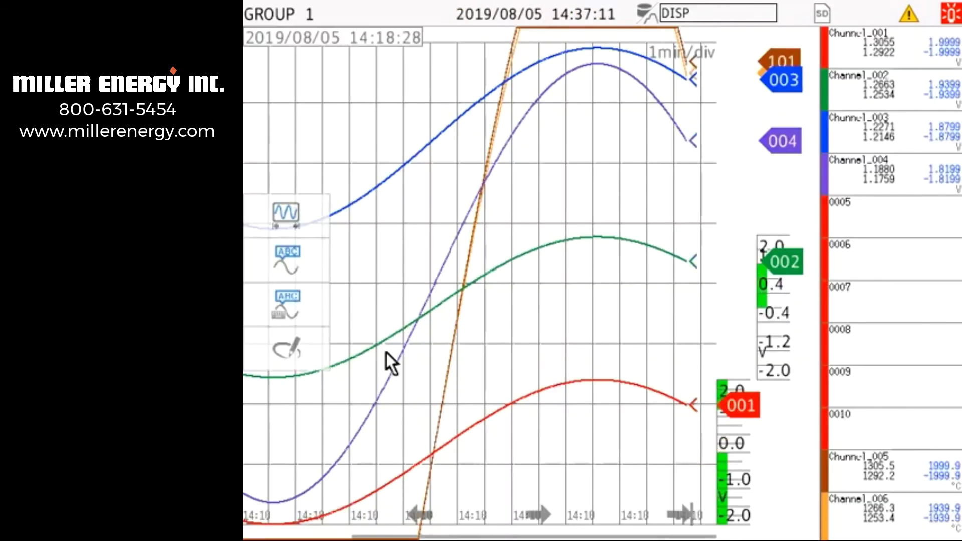
# Drag the GROUP 1 trend to scroll through recorded history before it returns to live view
pyautogui.moveTo(386, 353)
pyautogui.mouseDown()
pyautogui.moveTo(793, 425)
pyautogui.moveTo(938, 492)
pyautogui.moveTo(762, 468)
pyautogui.moveTo(476, 386)
pyautogui.moveTo(632, 391)
pyautogui.moveTo(675, 410)
pyautogui.moveTo(393, 362)
pyautogui.mouseUp()
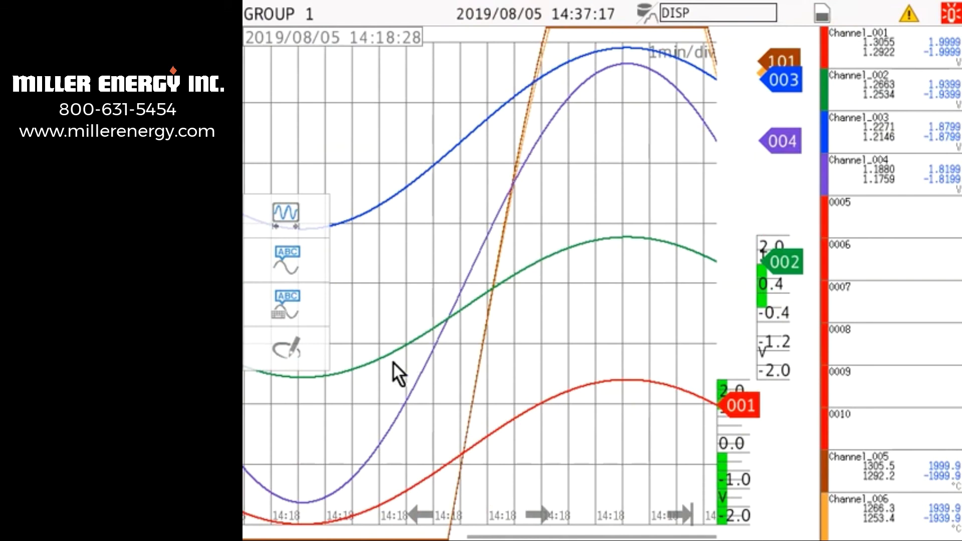